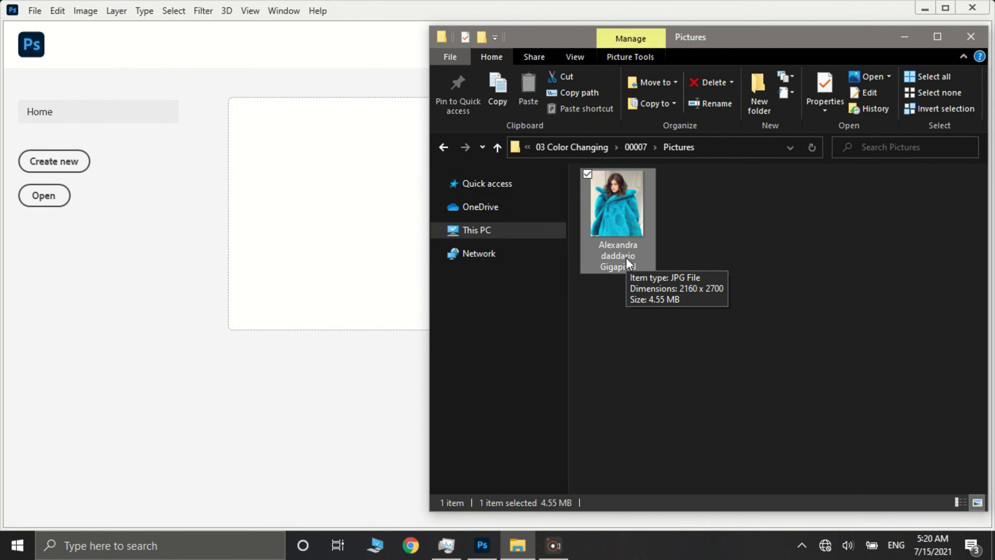
# Step: Open the fur-coat JPG in Photoshop and duplicate the Background as Layer 1
pyautogui.moveTo(618, 221); pyautogui.dragTo(298, 278)
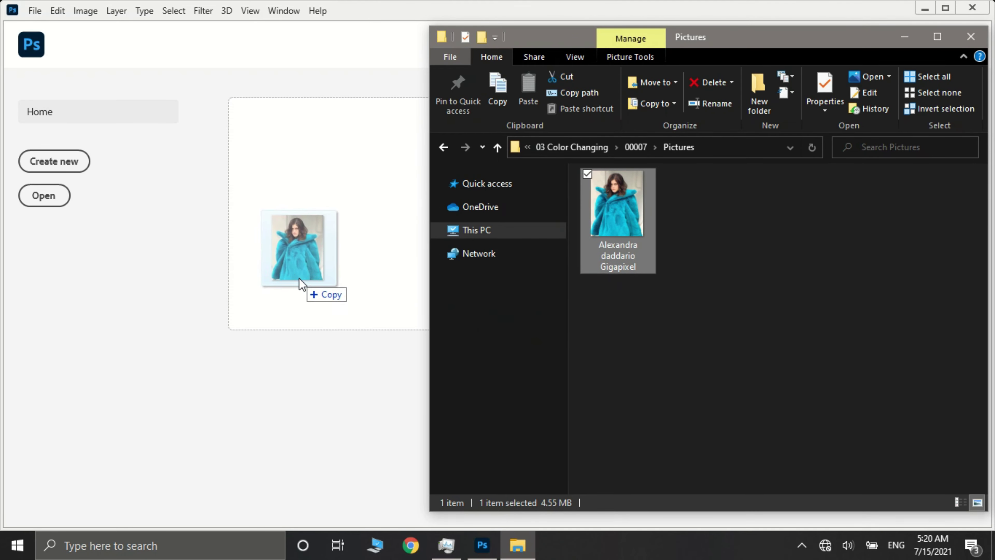
pyautogui.scroll(2, 298, 276)
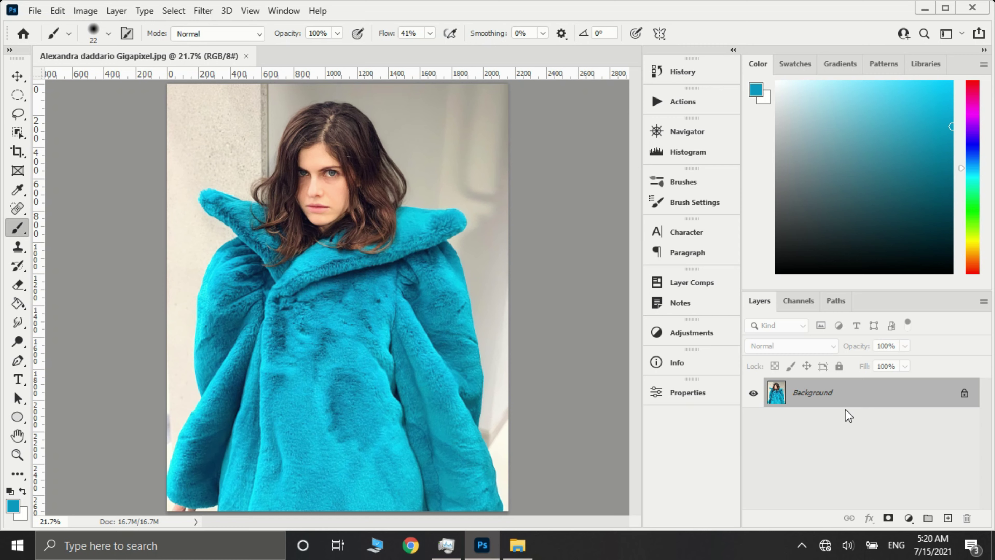
pyautogui.hotkey('ctrl', 'j')
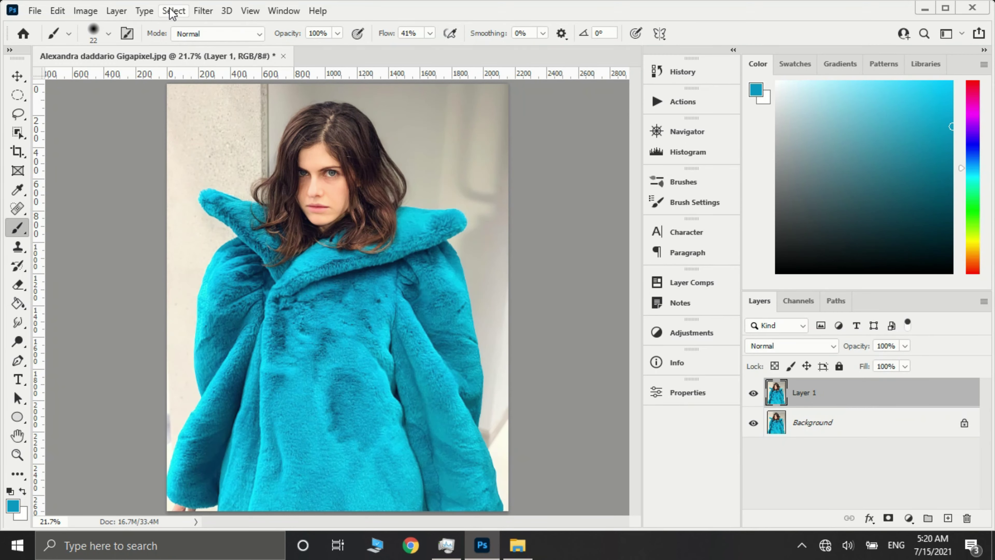
pyautogui.click(172, 12)
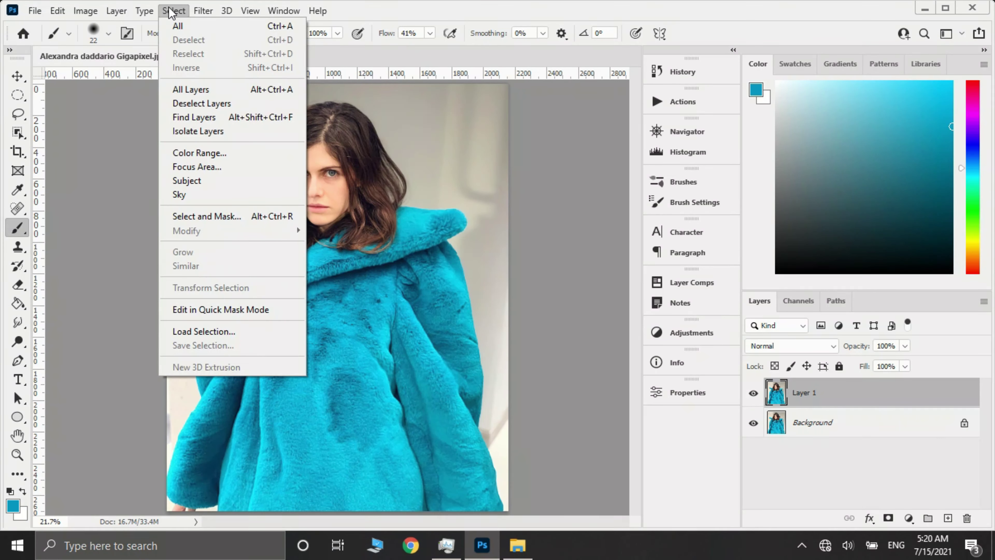
# Step: Start a Color Range selection and add the coat's main teal shades to the sample
pyautogui.click(227, 153)
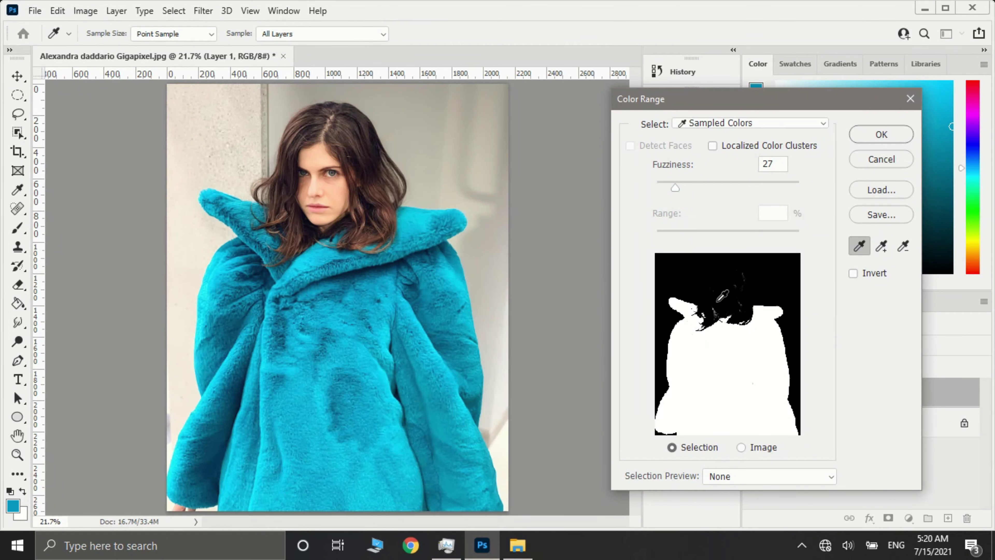
pyautogui.click(881, 246)
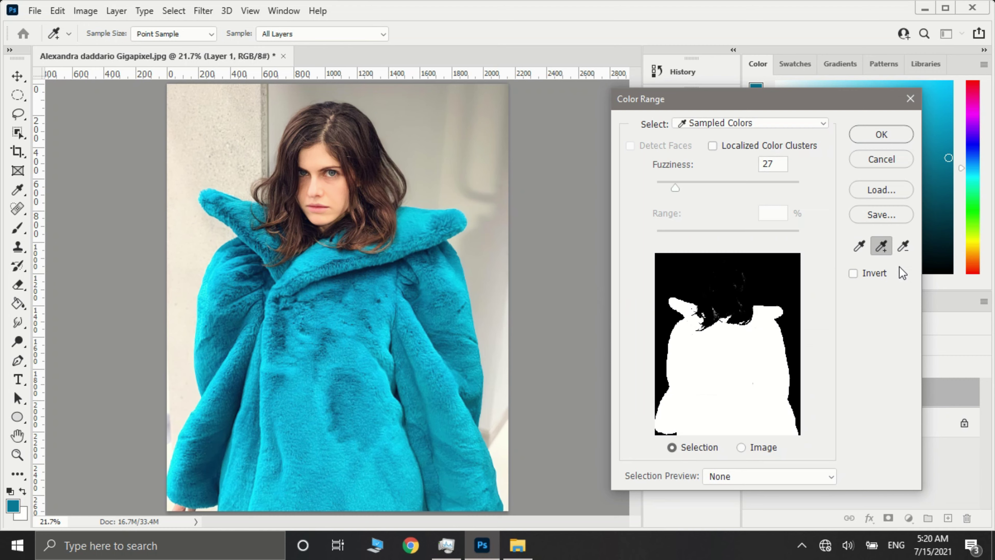
pyautogui.click(366, 351)
pyautogui.click(383, 316)
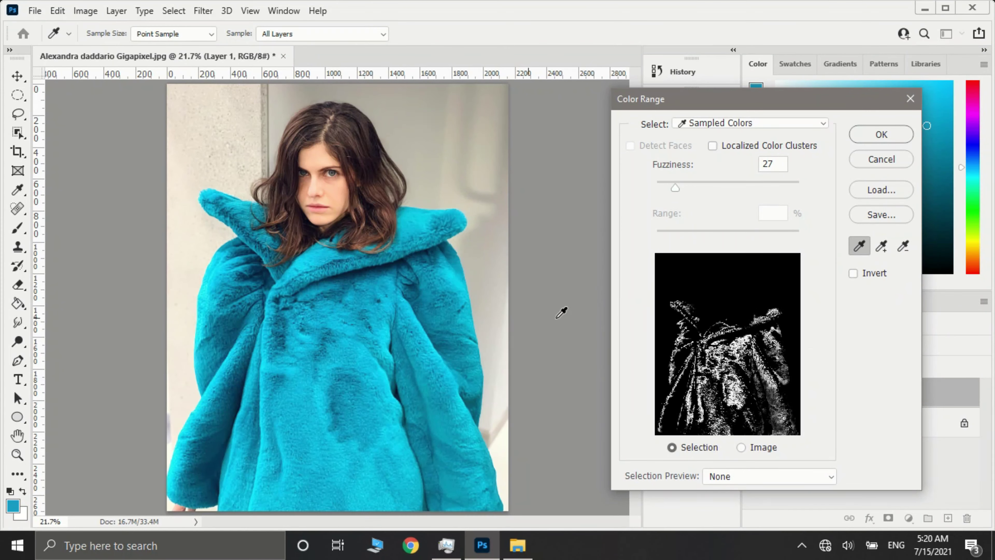
pyautogui.click(876, 245)
pyautogui.click(431, 307)
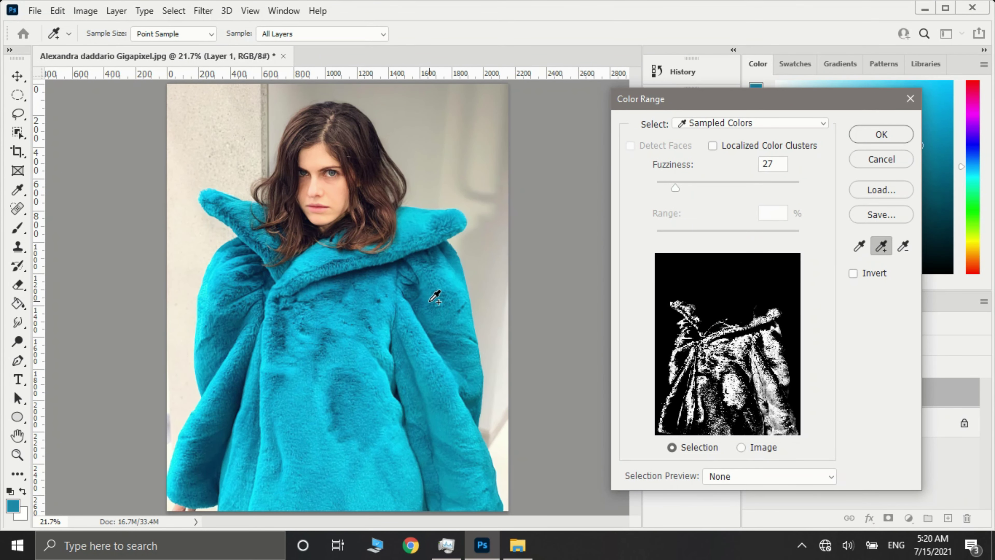
pyautogui.click(427, 255)
pyautogui.click(434, 236)
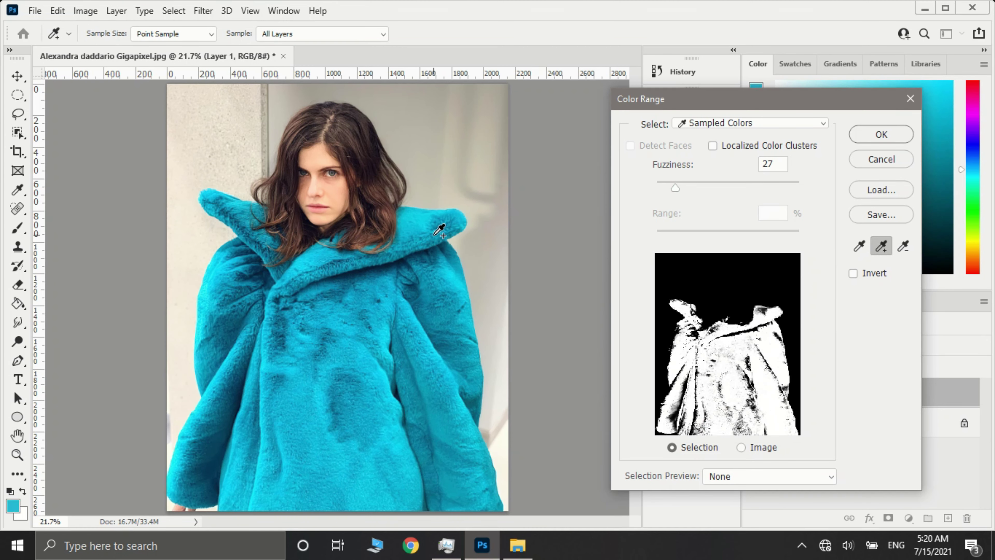
pyautogui.click(439, 231)
pyautogui.click(452, 258)
pyautogui.click(451, 298)
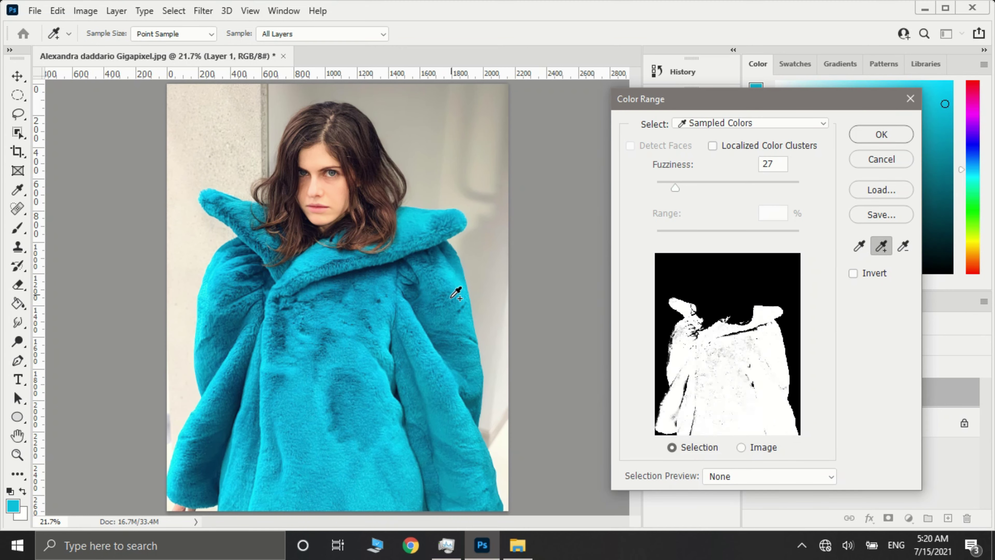
# Step: Add more coat spots and the left sleeve's shades to the colour sample
pyautogui.click(311, 313)
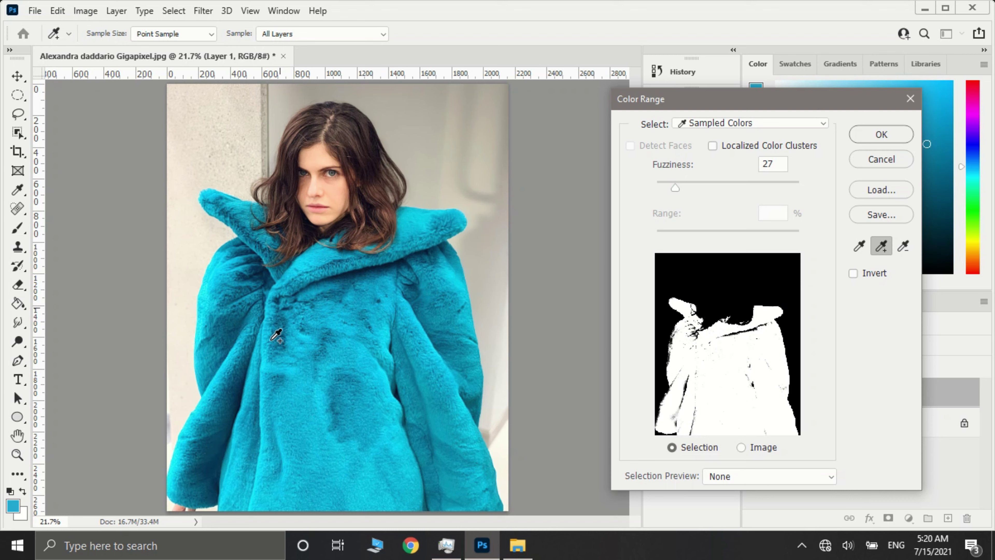
pyautogui.click(298, 347)
pyautogui.click(399, 397)
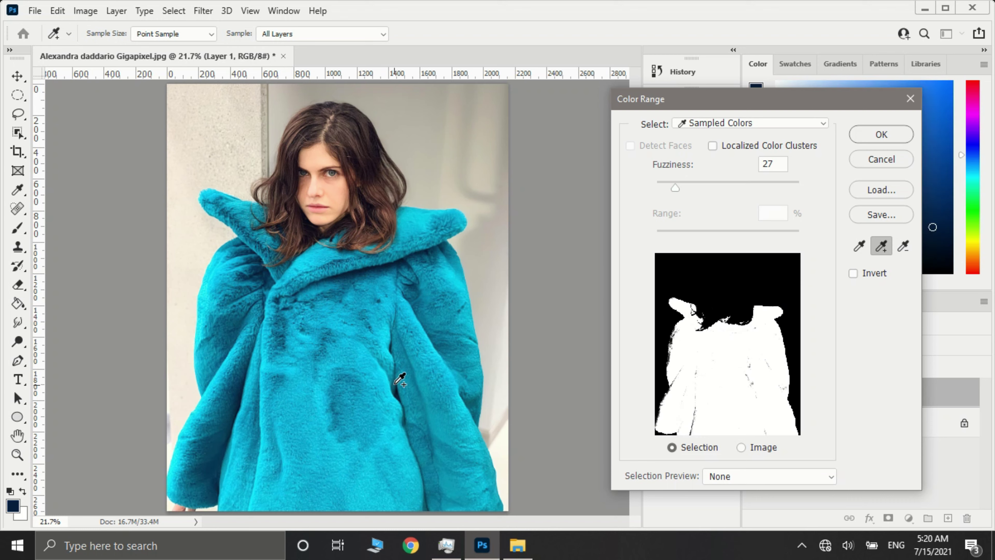
pyautogui.click(280, 335)
pyautogui.click(239, 329)
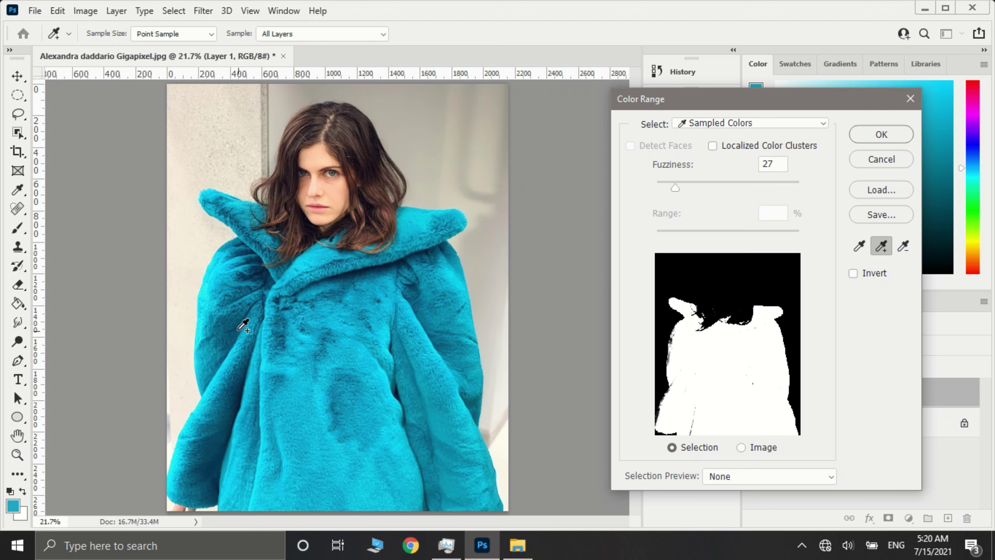
pyautogui.click(209, 283)
pyautogui.click(211, 286)
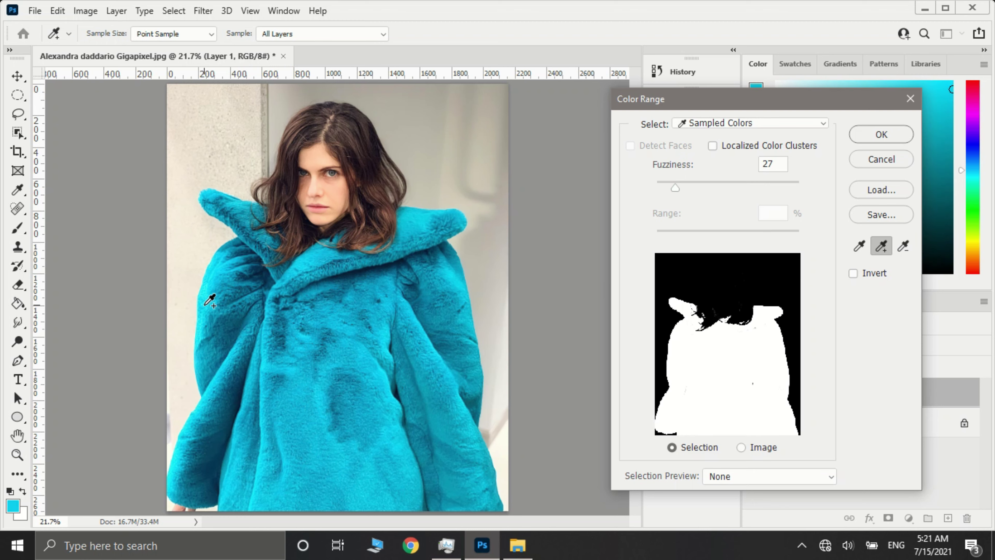
pyautogui.click(211, 306)
pyautogui.click(210, 327)
# Step: Sample the coat's bright areas, darker teal areas and lower shadows
pyautogui.click(235, 317)
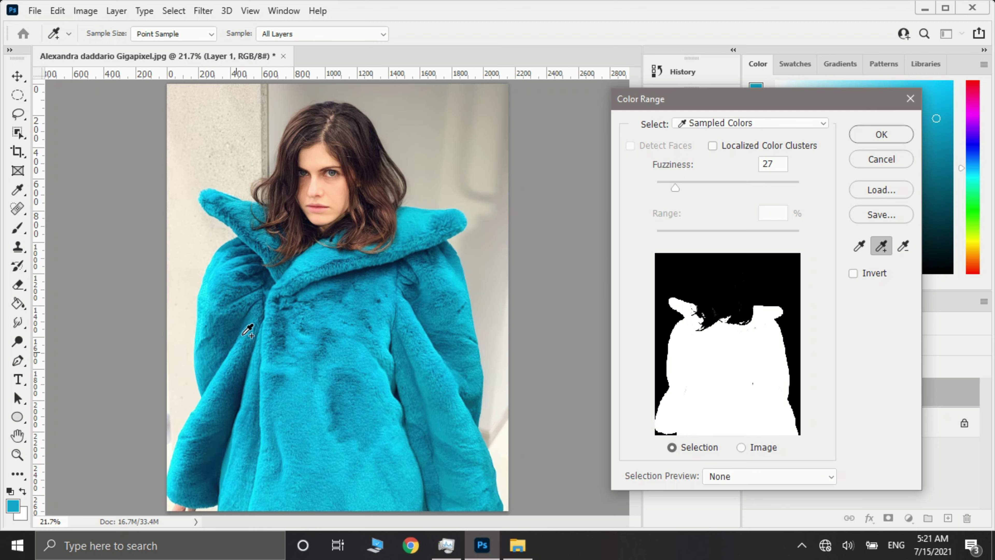
pyautogui.click(274, 358)
pyautogui.click(329, 341)
pyautogui.click(307, 309)
pyautogui.click(311, 343)
pyautogui.click(450, 376)
pyautogui.click(360, 433)
pyautogui.click(322, 423)
pyautogui.click(259, 468)
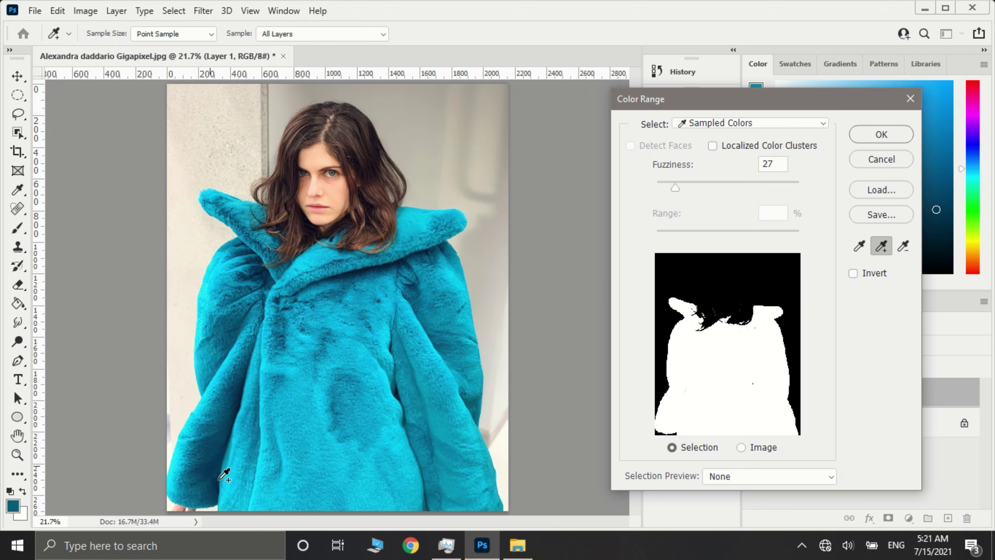
pyautogui.click(225, 471)
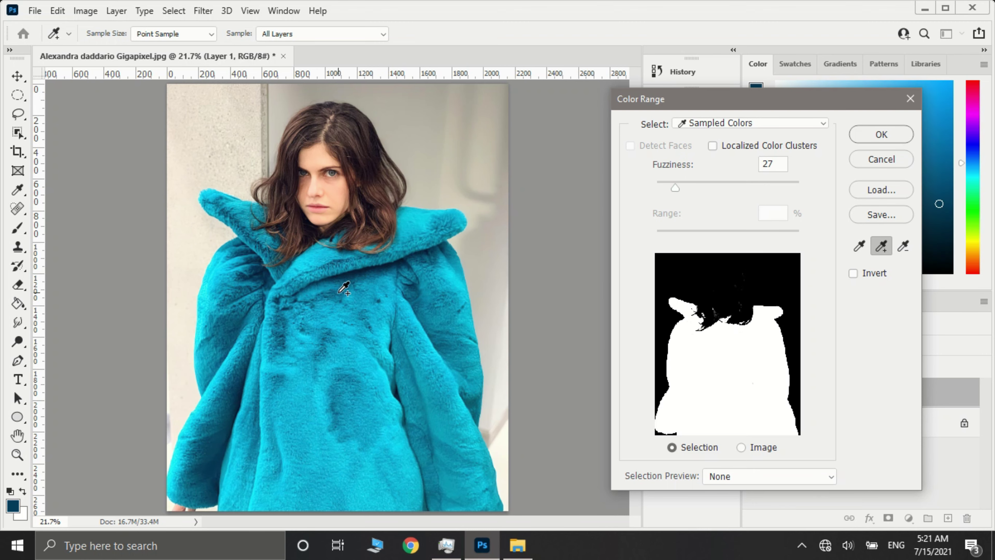
# Step: Add the collar shades, set Fuzziness to 28 and confirm the coat selection
pyautogui.click(413, 213)
pyautogui.click(407, 210)
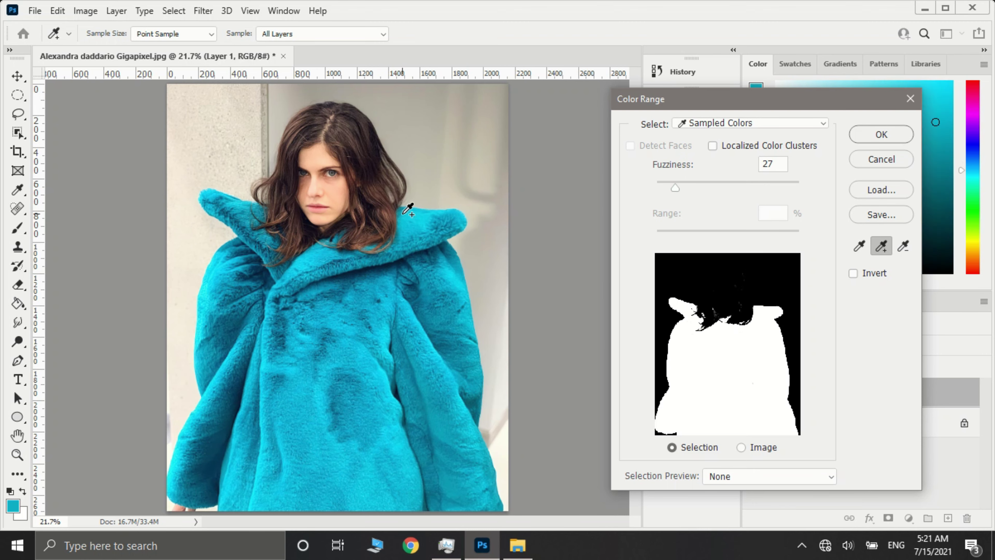
pyautogui.click(316, 285)
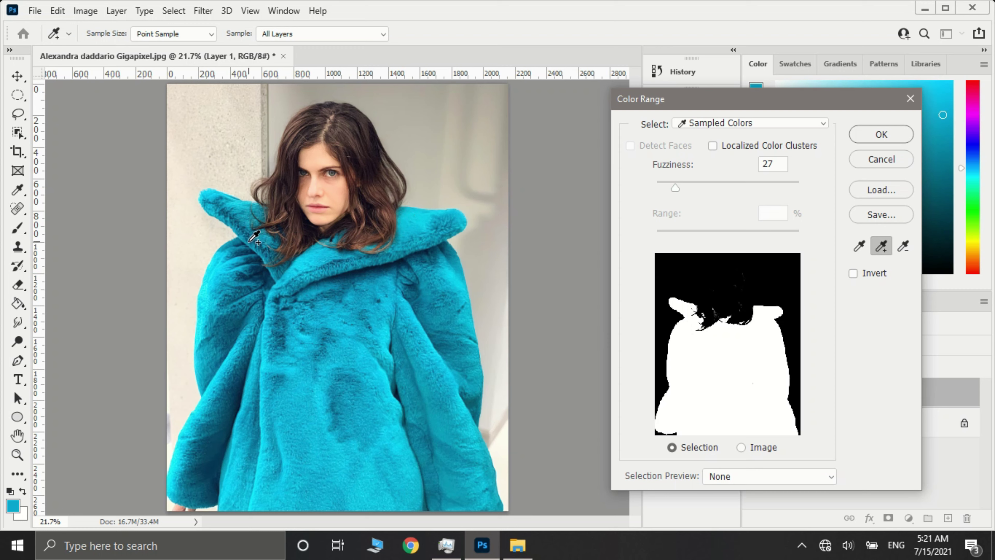
pyautogui.click(224, 210)
pyautogui.write('2')
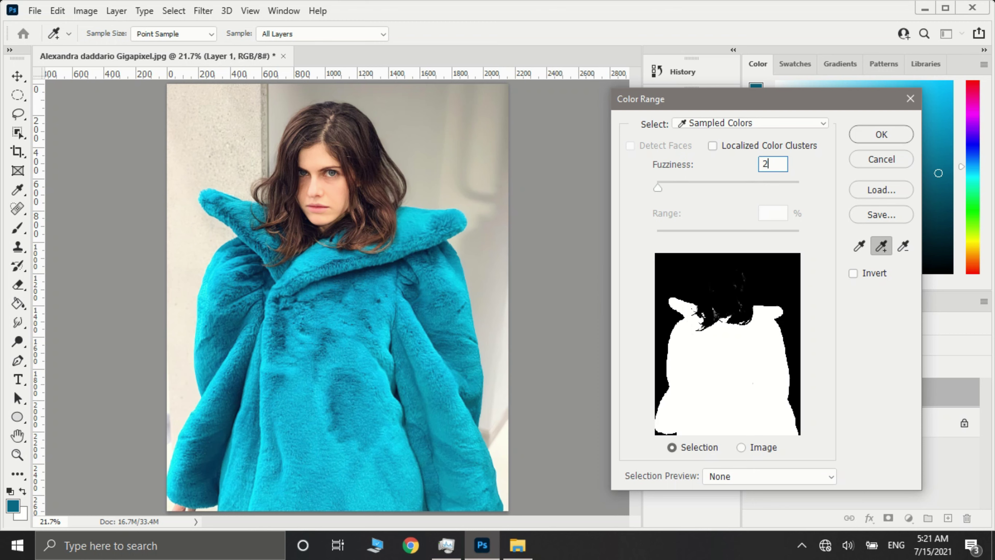
pyautogui.write('8')
pyautogui.click(883, 135)
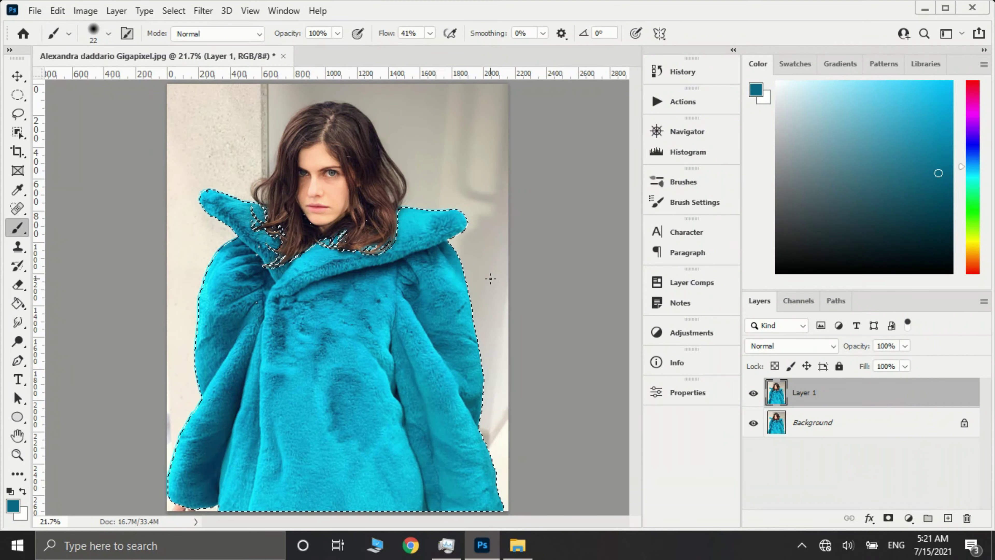
# Step: Zoom in on the coat to inspect the colour-range selection
pyautogui.scroll(1, 490, 279)
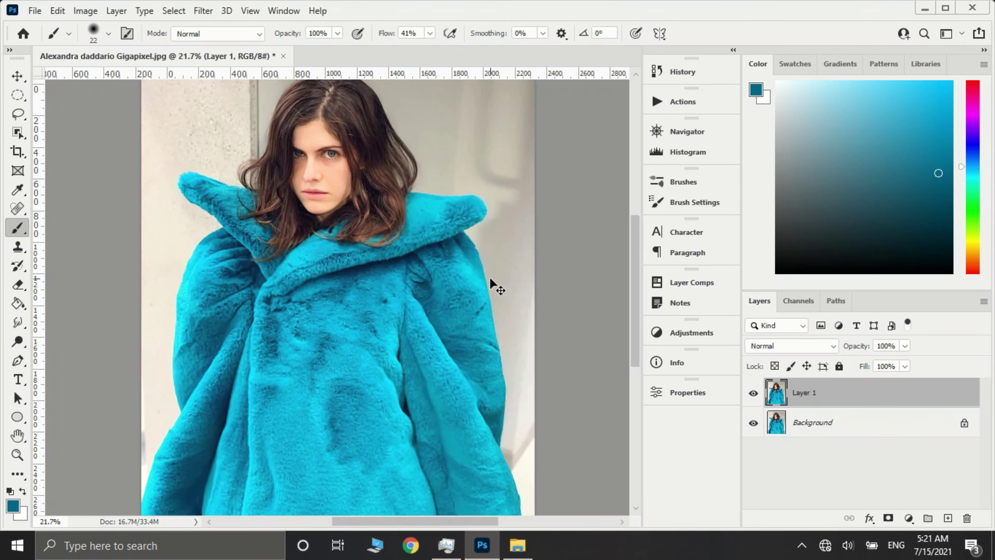
pyautogui.scroll(1, 491, 278)
pyautogui.scroll(1, 490, 278)
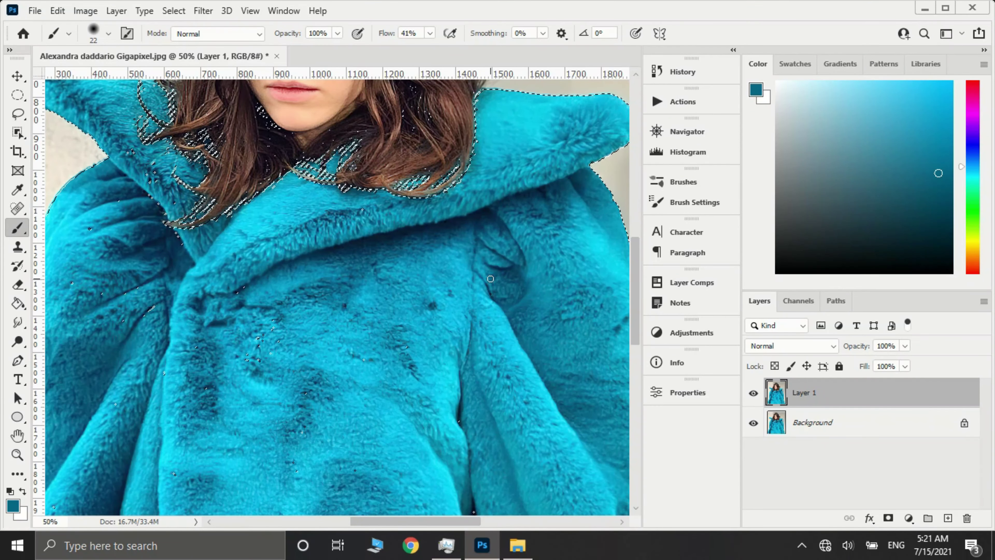
pyautogui.scroll(1, 491, 279)
pyautogui.scroll(3, 491, 279)
pyautogui.scroll(-2, 490, 278)
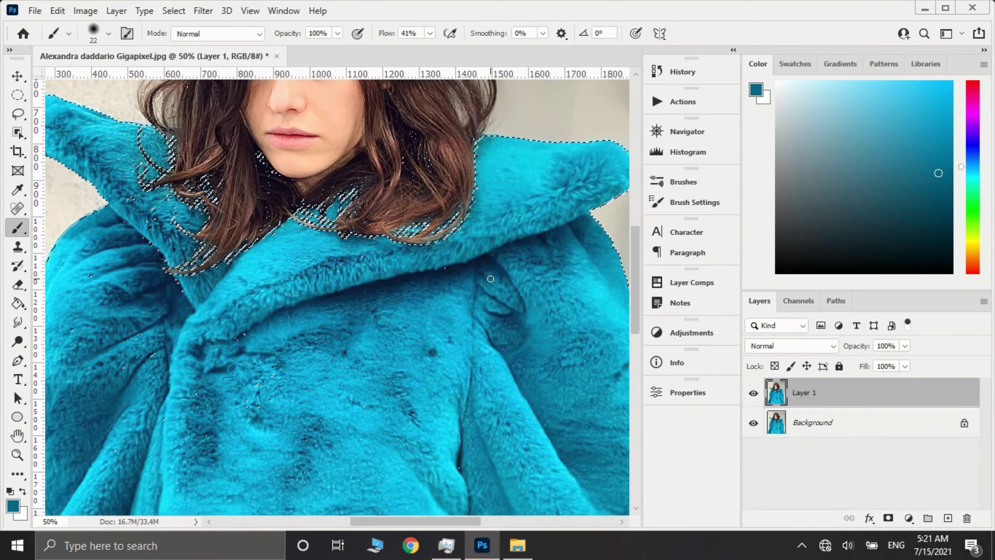
pyautogui.scroll(-2, 491, 279)
# Step: Use the Elliptical Marquee to add oval areas covering gaps in the coat
pyautogui.click(18, 101)
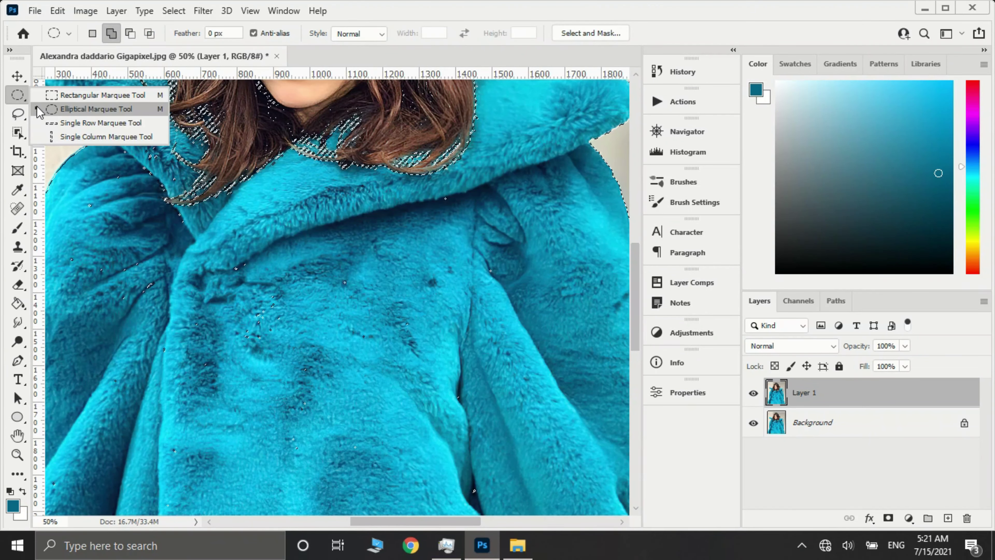
pyautogui.click(86, 109)
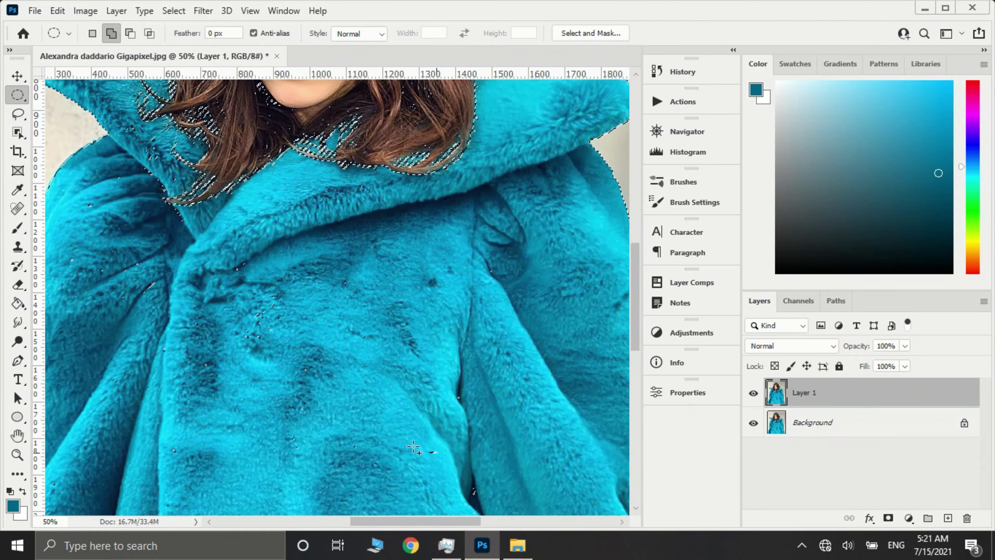
pyautogui.moveTo(366, 369); pyautogui.dragTo(157, 213)
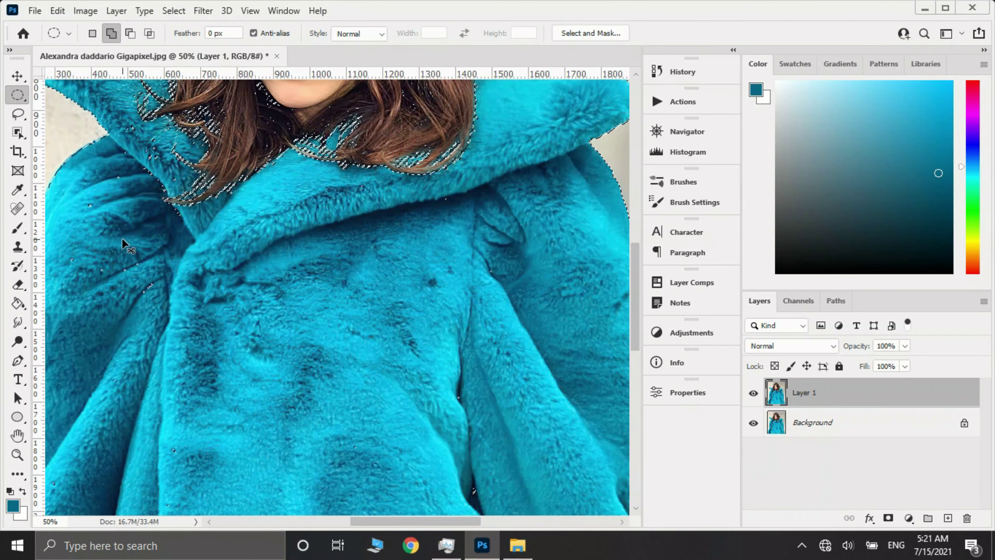
pyautogui.hotkey('ctrl', '-')
pyautogui.hotkey('ctrl', '-')
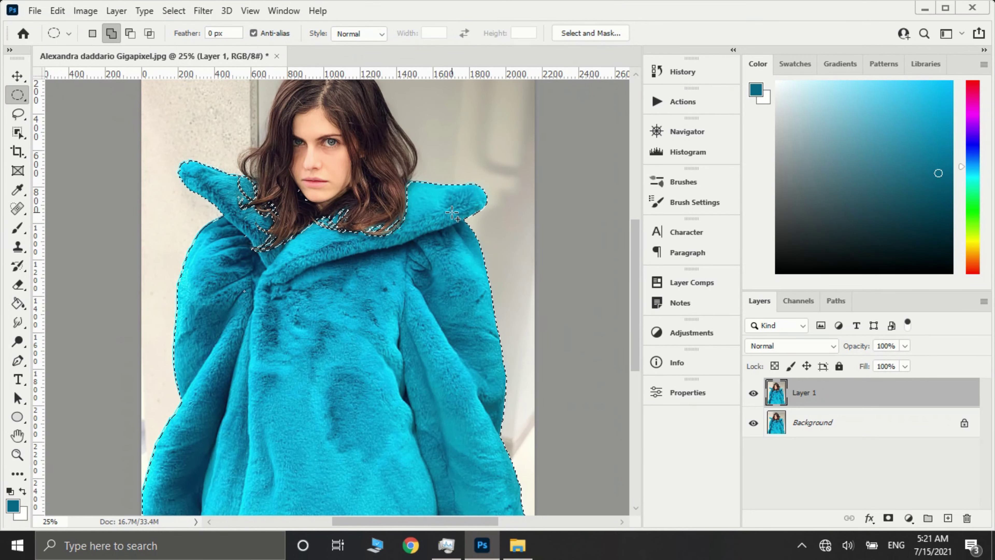
pyautogui.moveTo(453, 208); pyautogui.dragTo(394, 446)
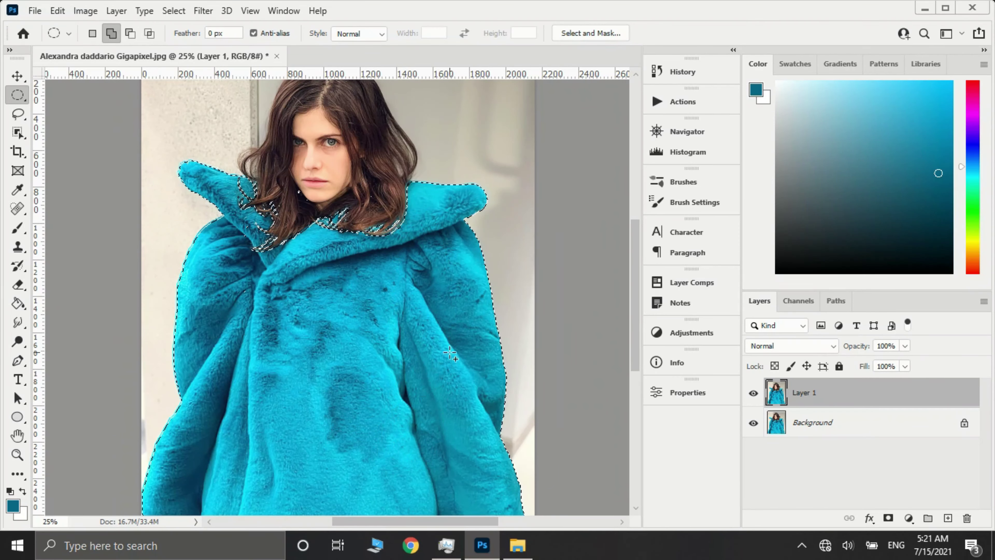
pyautogui.scroll(-3, 341, 362)
pyautogui.moveTo(341, 362); pyautogui.dragTo(198, 201)
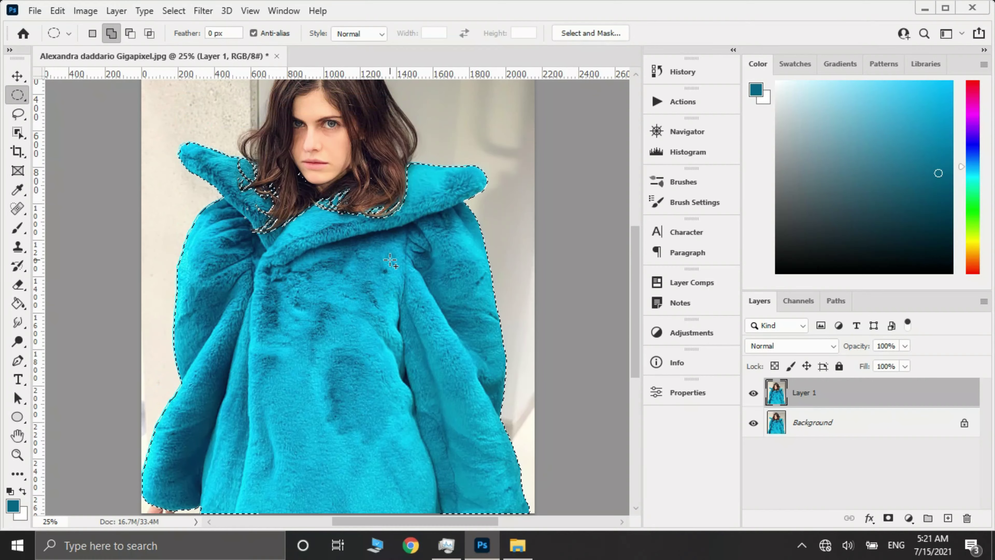
pyautogui.scroll(5, 341, 262)
# Step: Subtract ellipses over the head, hair and leftover face area from the selection
pyautogui.hotkey('ctrl', '+')
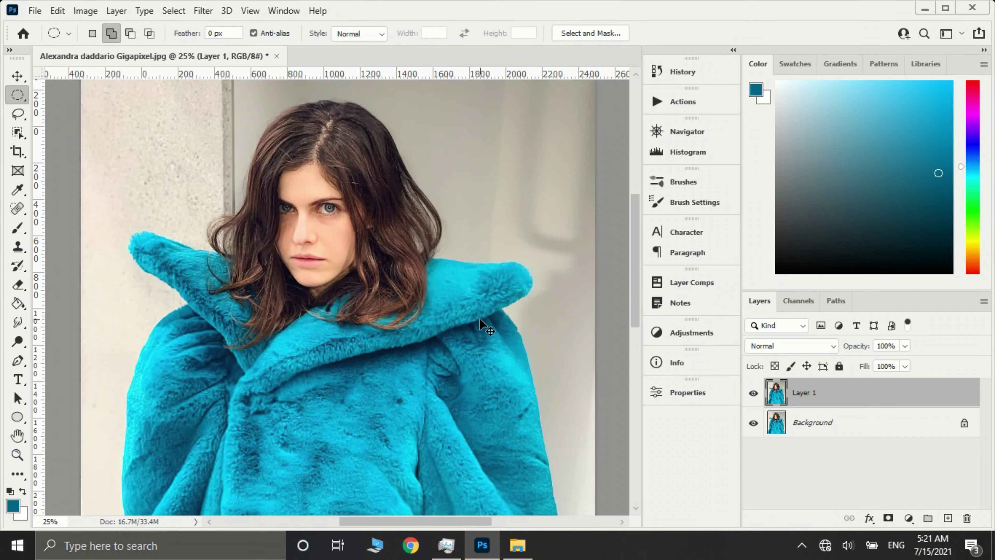
pyautogui.hotkey('ctrl', '+')
pyautogui.scroll(2, 480, 320)
pyautogui.scroll(1, 480, 319)
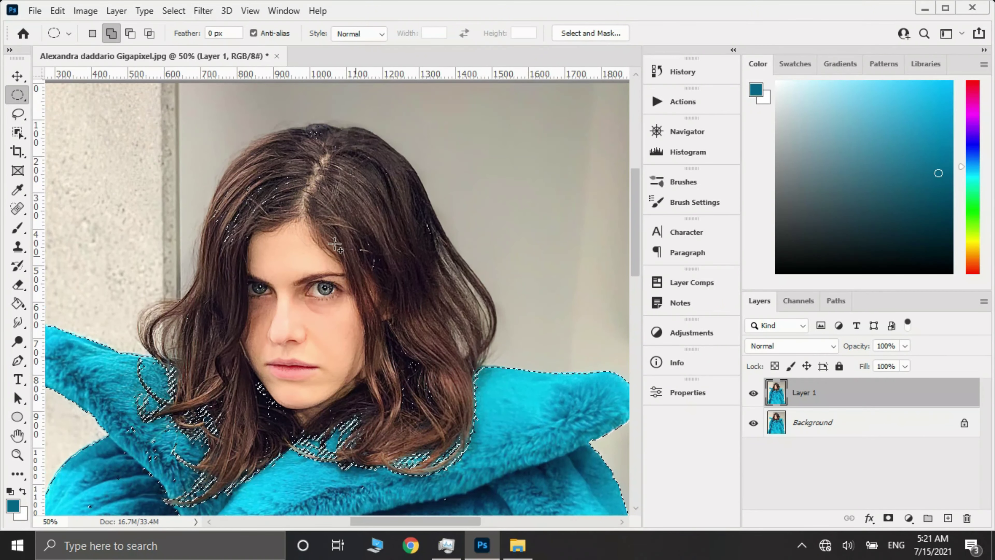
pyautogui.click(129, 33)
pyautogui.moveTo(496, 105); pyautogui.dragTo(116, 370)
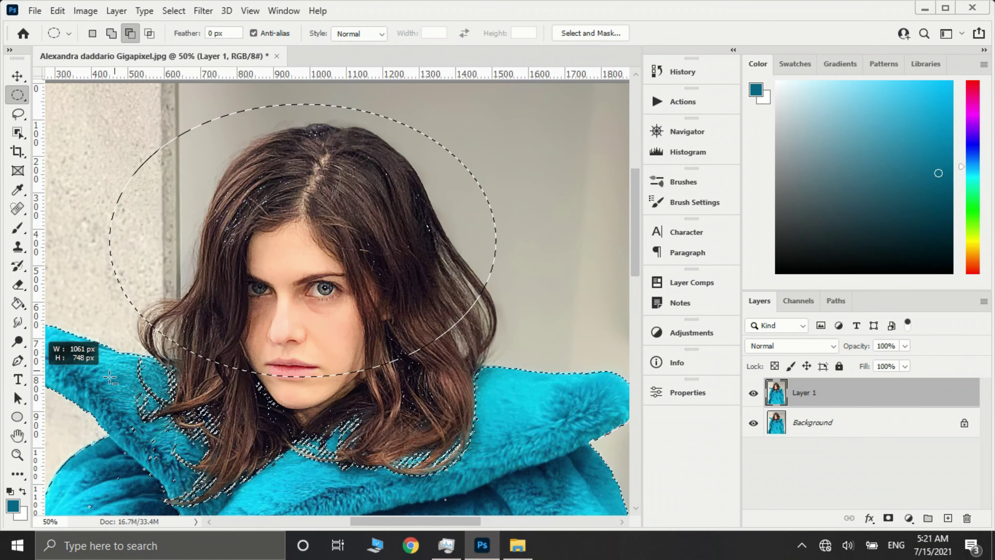
pyautogui.moveTo(116, 370); pyautogui.dragTo(107, 379)
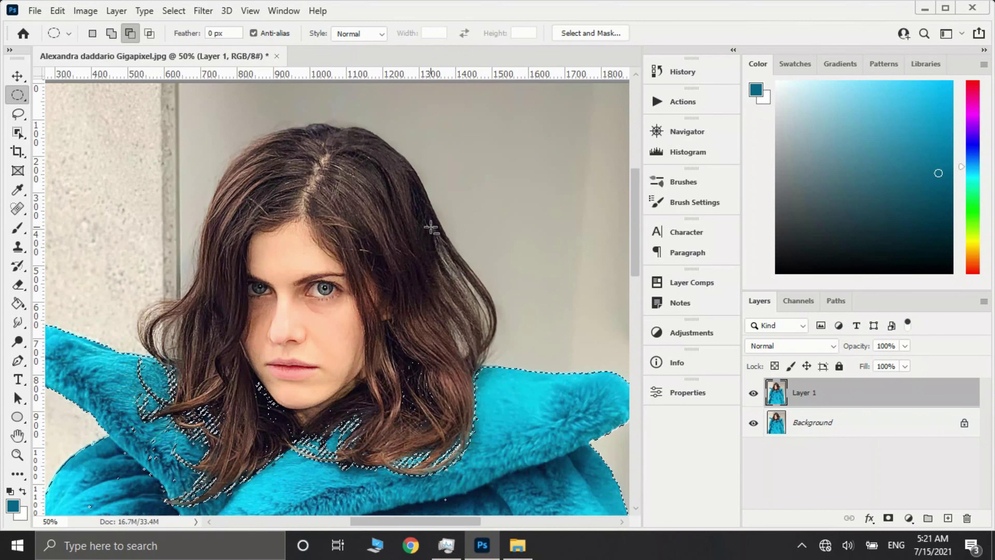
pyautogui.moveTo(494, 147)
pyautogui.mouseDown()
pyautogui.moveTo(387, 367)
pyautogui.moveTo(348, 412)
pyautogui.mouseUp()
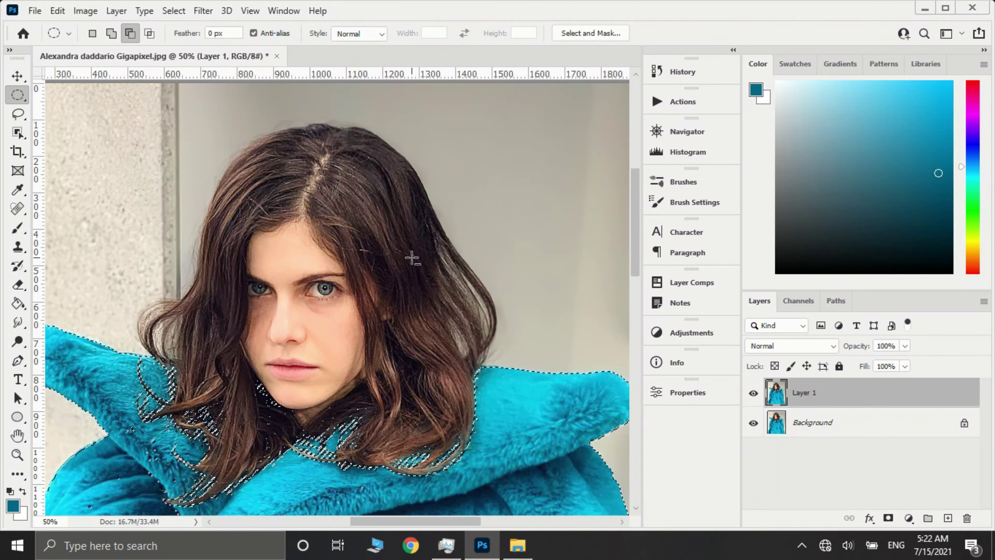
pyautogui.moveTo(325, 221)
pyautogui.mouseDown()
pyautogui.moveTo(287, 340)
pyautogui.moveTo(219, 435)
pyautogui.mouseUp()
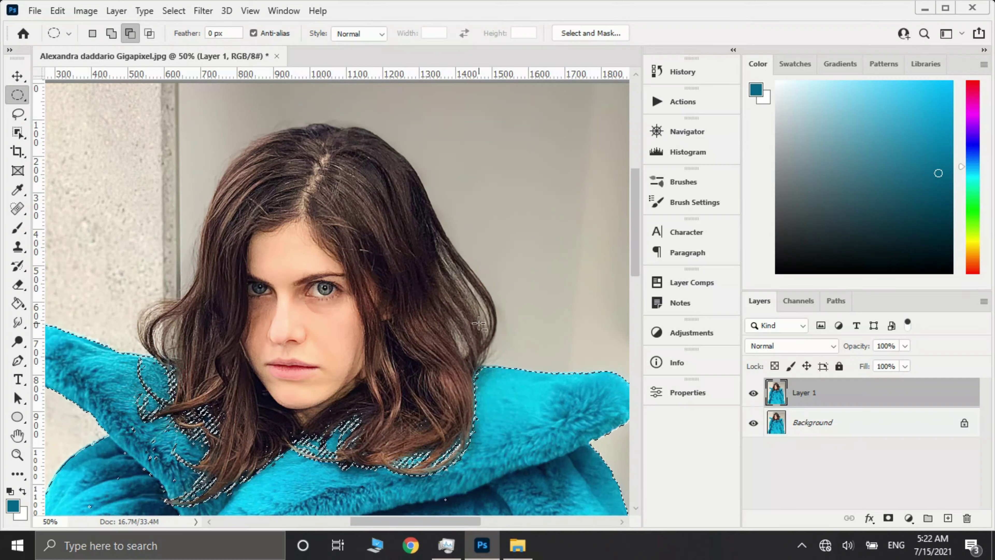
pyautogui.scroll(-3, 462, 282)
pyautogui.scroll(-2, 509, 298)
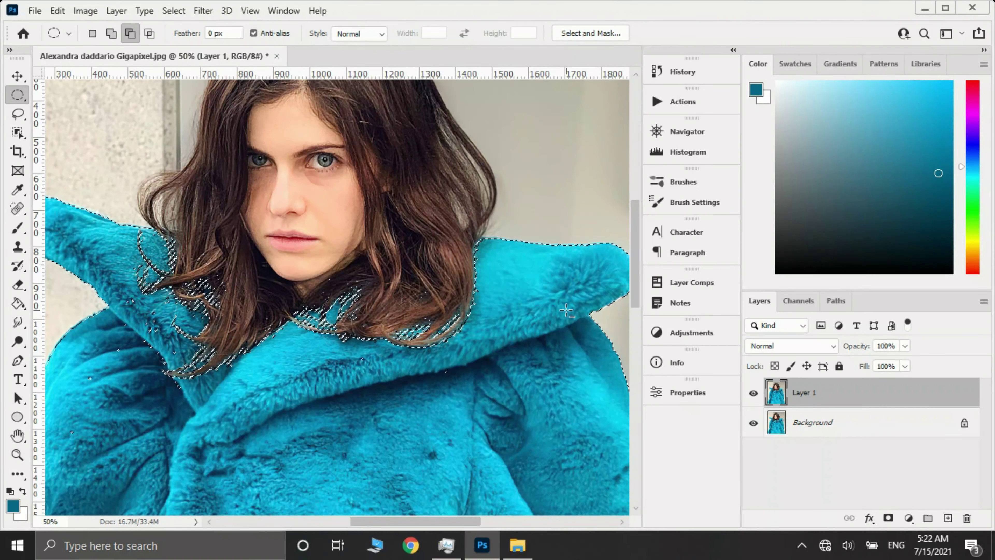
# Step: Add a Hue/Saturation adjustment layer to the coat selection and float its Properties panel
pyautogui.click(909, 518)
pyautogui.click(920, 309)
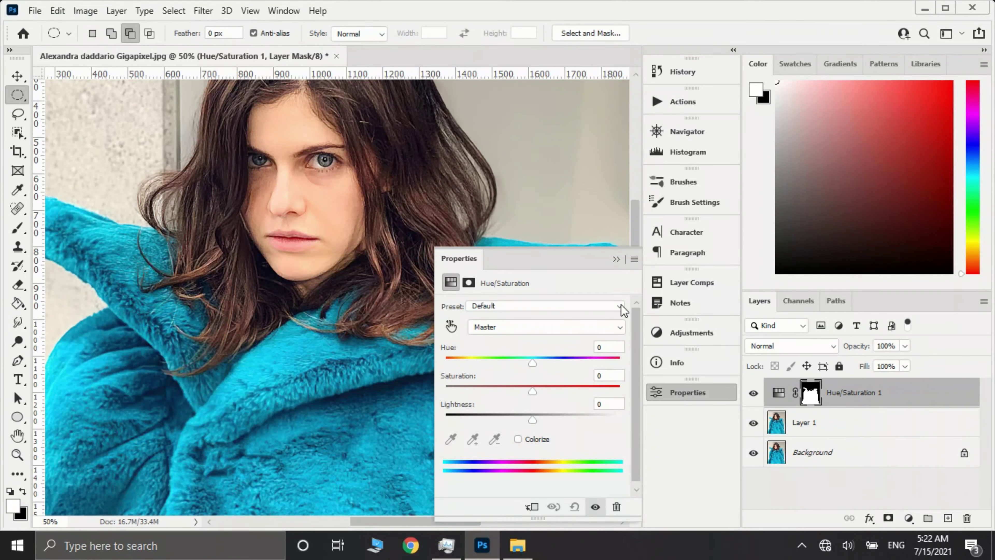
pyautogui.moveTo(545, 264); pyautogui.dragTo(782, 234)
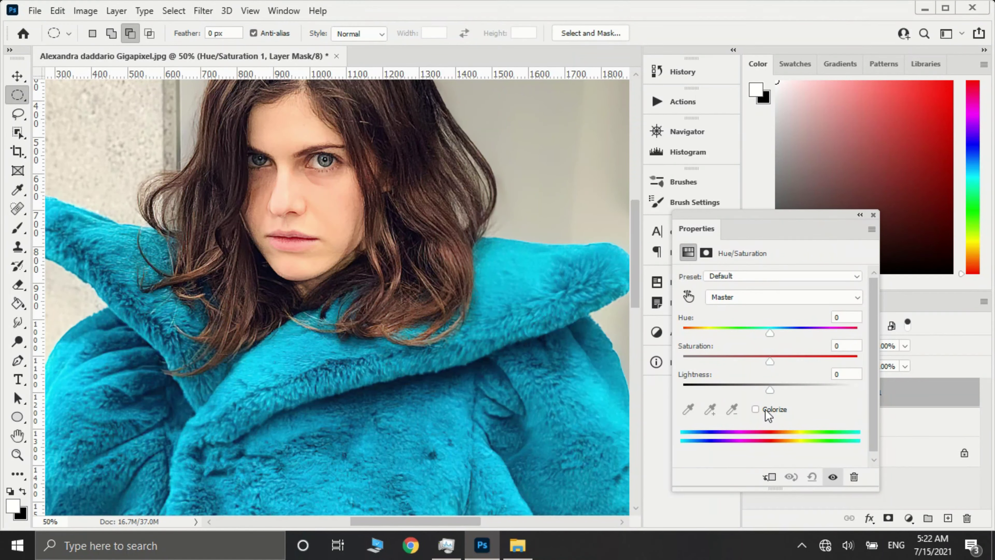
# Step: Enable Colorize, set Saturation to 75 and Hue to 0 so the coat turns red
pyautogui.click(765, 409)
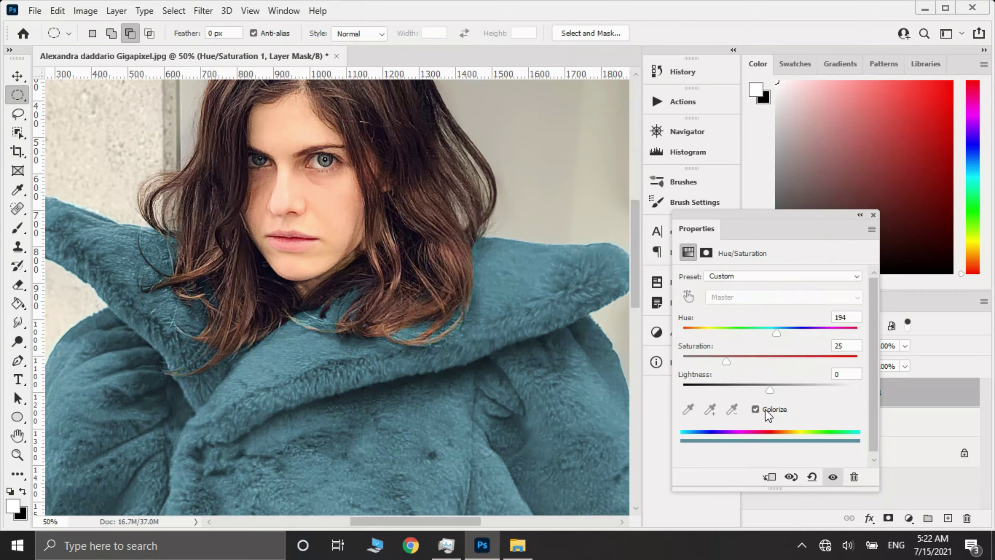
pyautogui.click(752, 356)
pyautogui.click(792, 332)
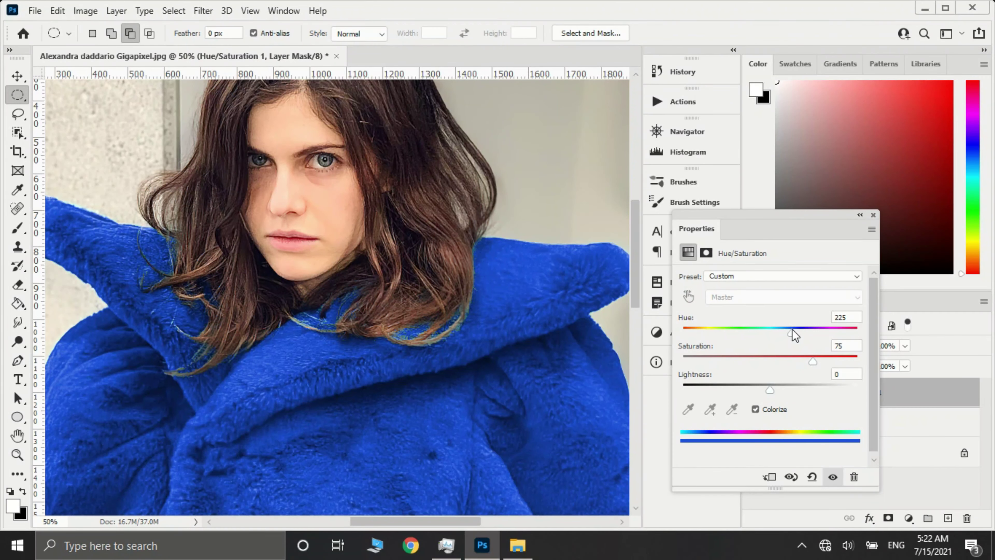
pyautogui.moveTo(792, 329); pyautogui.dragTo(835, 329)
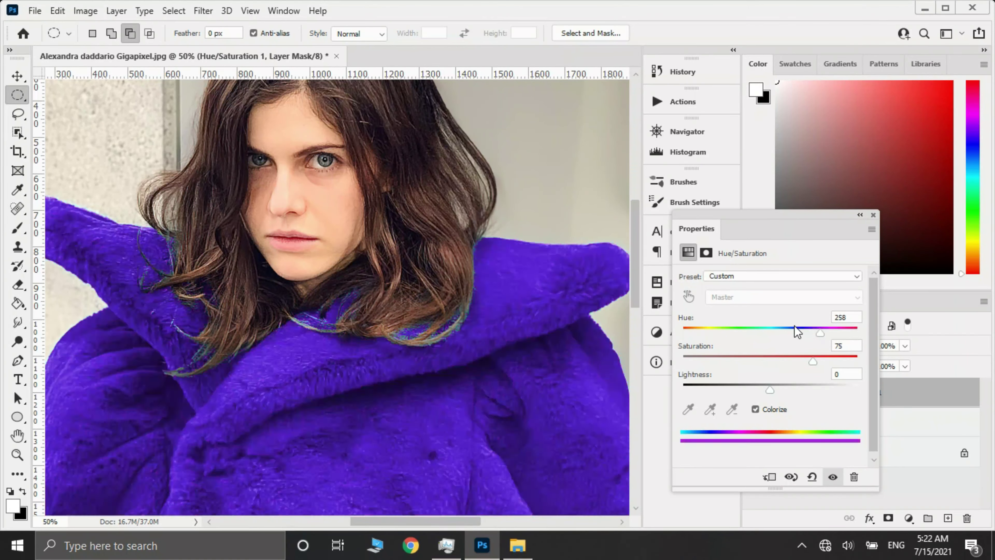
pyautogui.moveTo(874, 331); pyautogui.dragTo(764, 331)
pyautogui.hotkey('ctrl', '0')
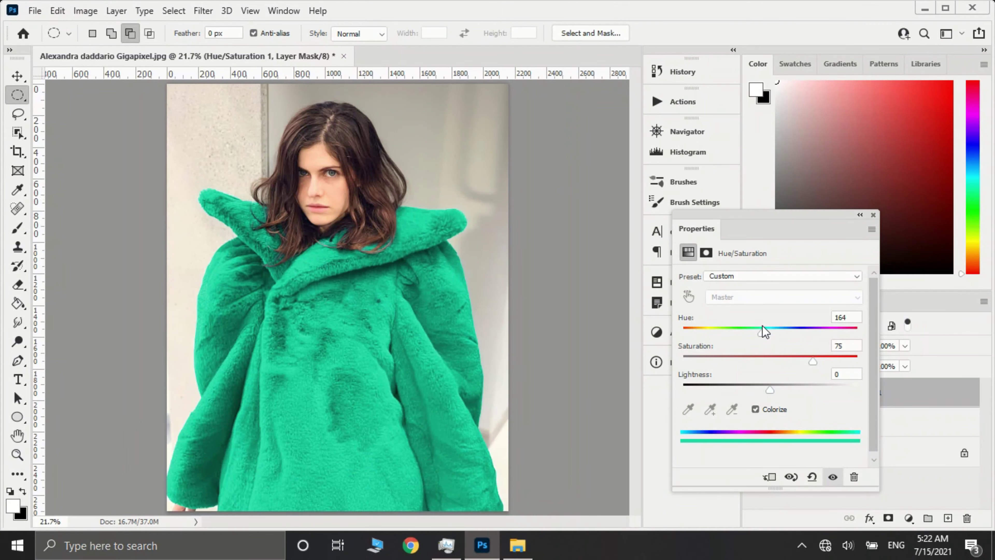
pyautogui.moveTo(741, 334); pyautogui.dragTo(672, 330)
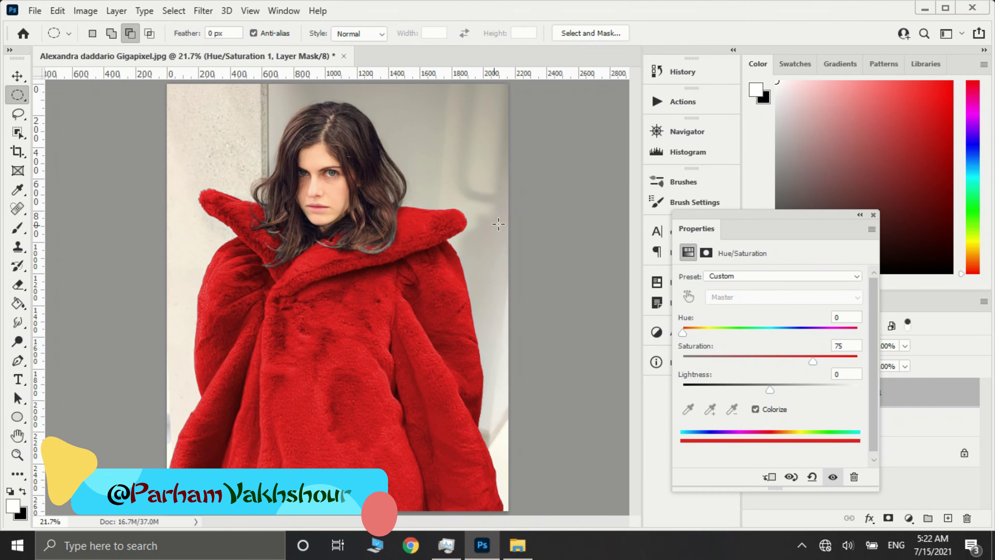
pyautogui.scroll(1, 516, 225)
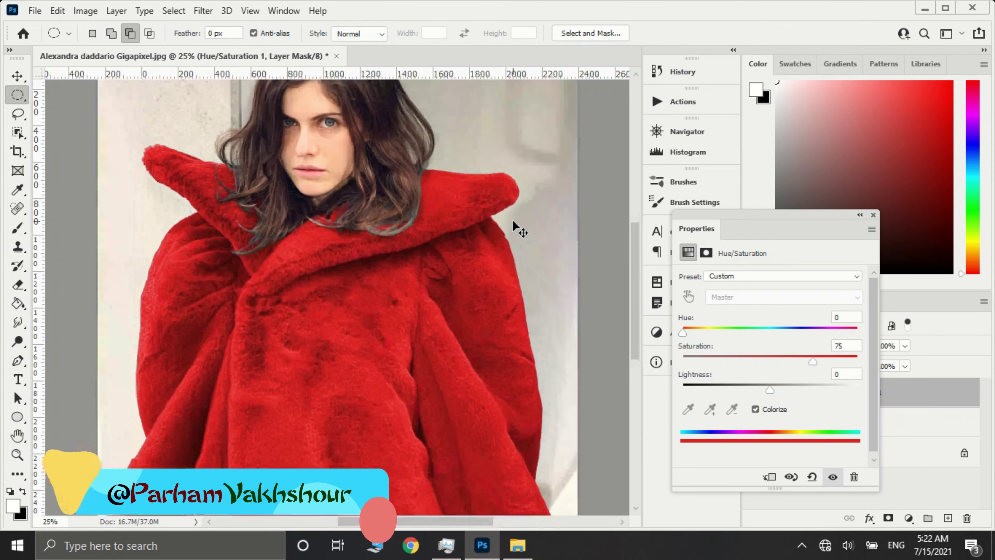
pyautogui.scroll(1, 515, 223)
pyautogui.scroll(2, 514, 222)
pyautogui.scroll(2, 513, 221)
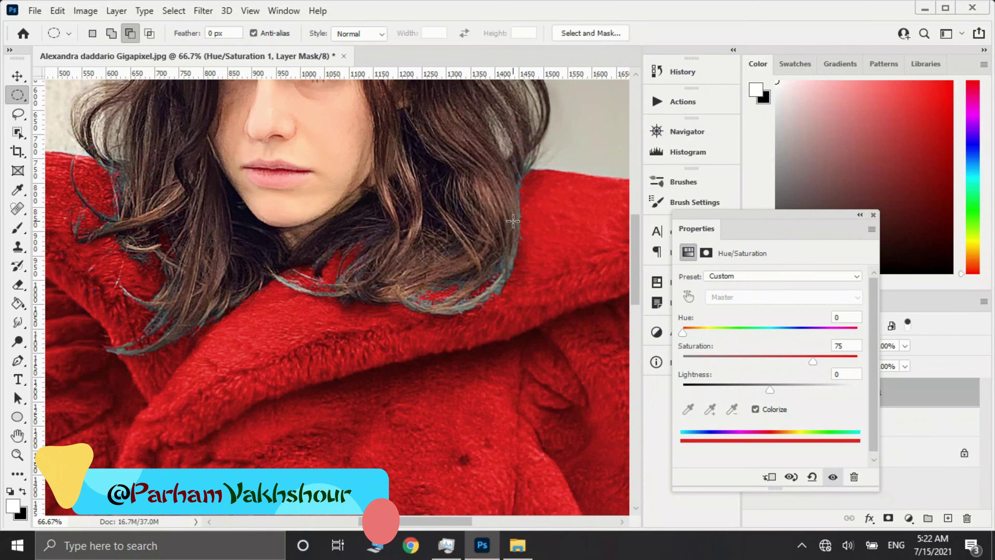
pyautogui.moveTo(426, 522); pyautogui.dragTo(436, 524)
pyautogui.scroll(2, 506, 404)
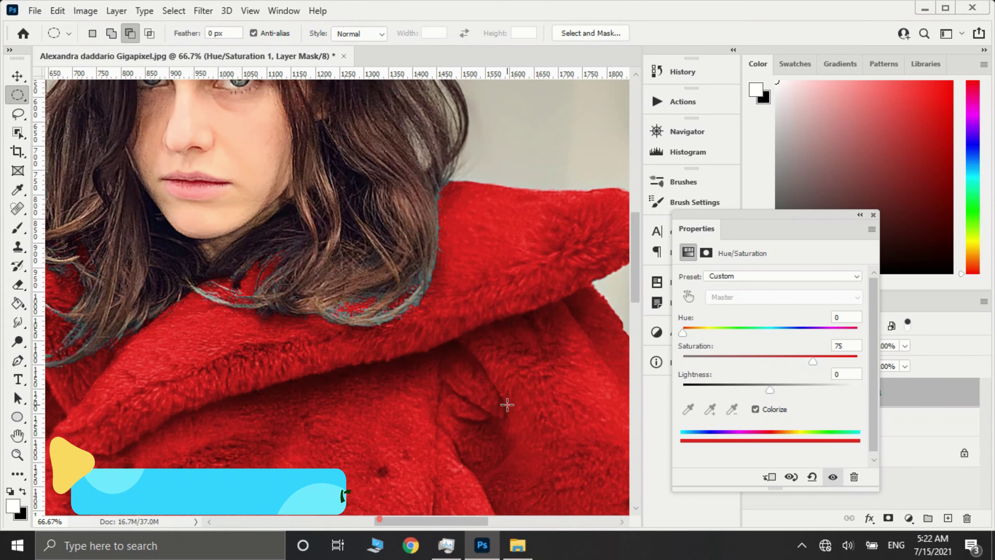
pyautogui.scroll(2, 507, 404)
pyautogui.scroll(1, 507, 405)
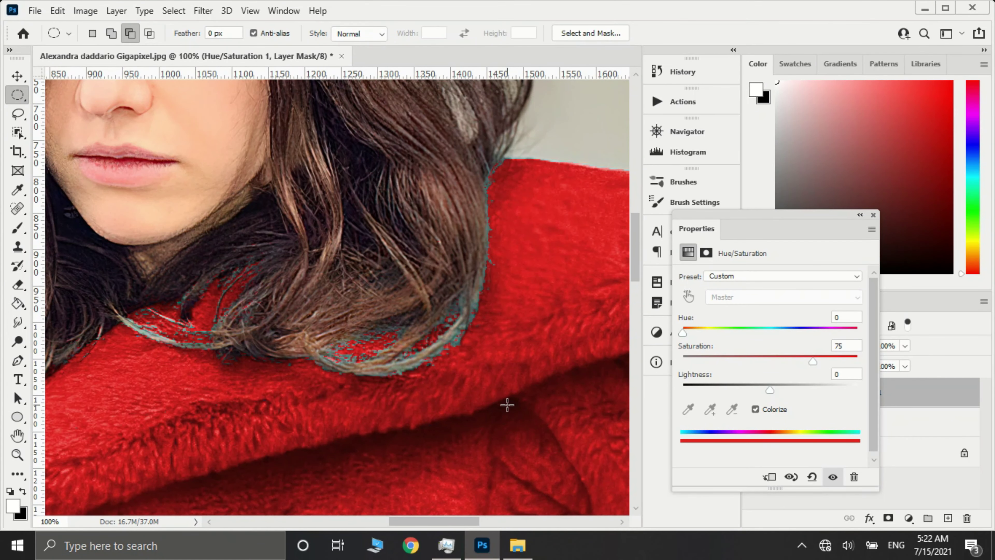
pyautogui.scroll(1, 507, 405)
pyautogui.hotkey('ctrl', '+')
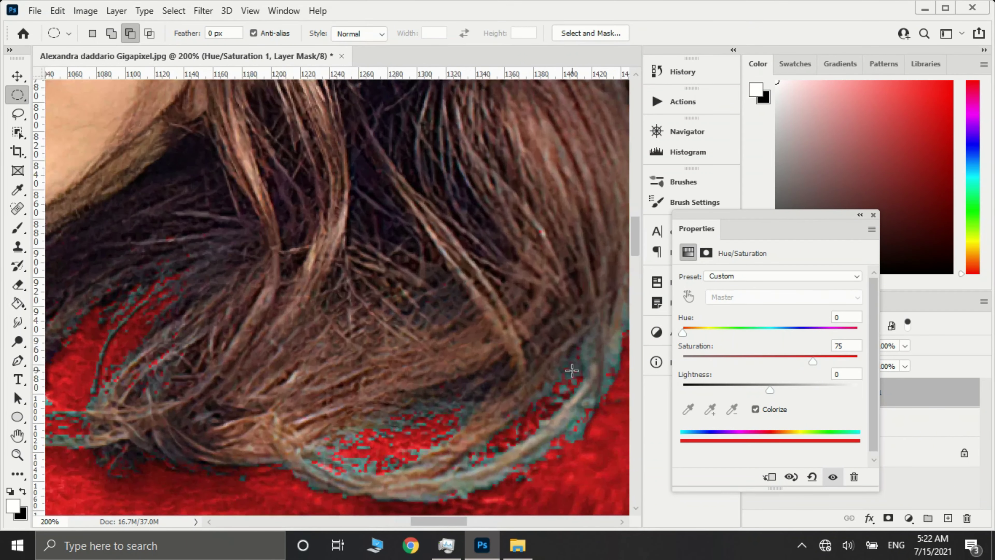
pyautogui.moveTo(444, 527)
pyautogui.mouseDown()
pyautogui.moveTo(477, 524)
pyautogui.moveTo(466, 523)
pyautogui.mouseUp()
pyautogui.scroll(1, 455, 373)
pyautogui.scroll(1, 455, 373)
pyautogui.write('18')
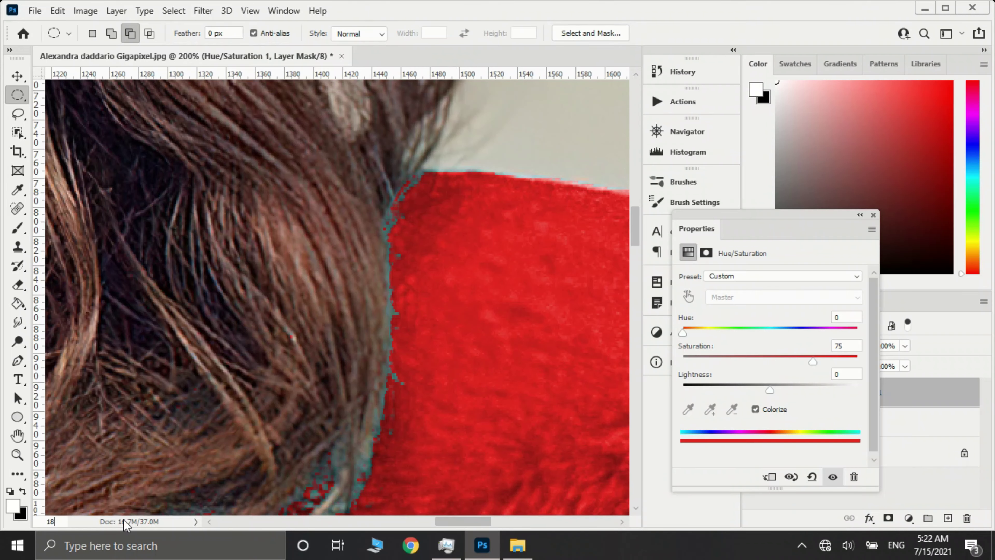
pyautogui.write('0')
pyautogui.press('Return')
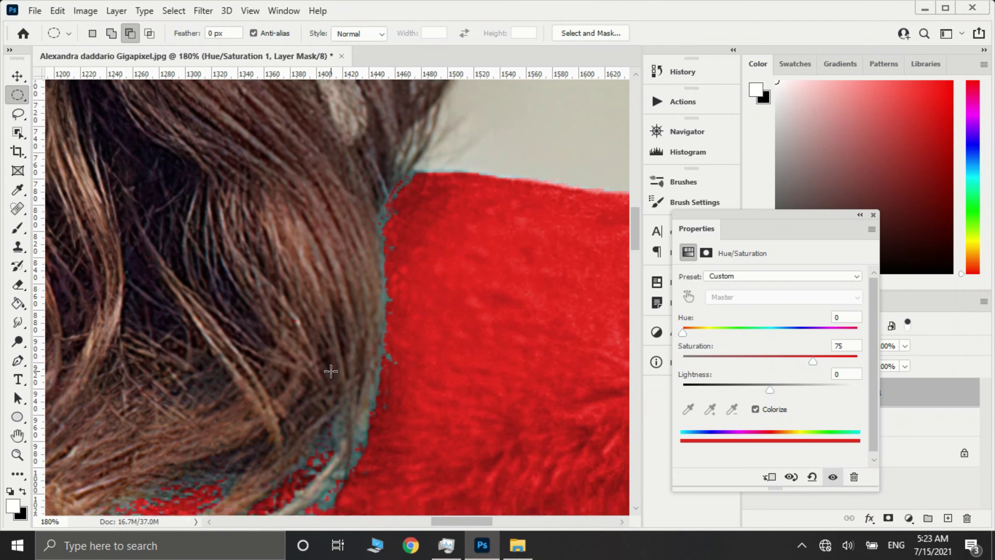
pyautogui.scroll(-1, 331, 371)
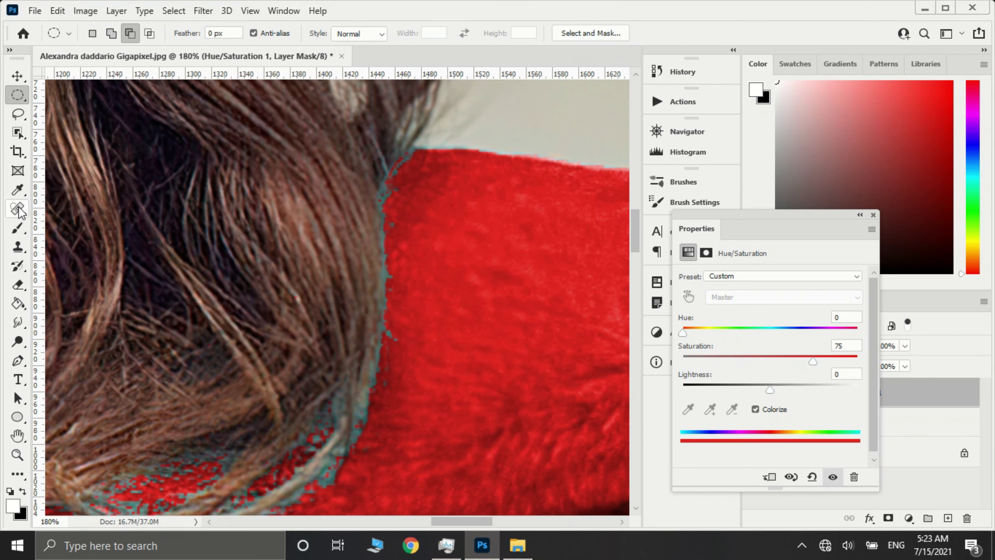
# Step: Switch to the Brush, dock Properties, and paint the mask along the hair edge
pyautogui.click(17, 227)
pyautogui.click(48, 227)
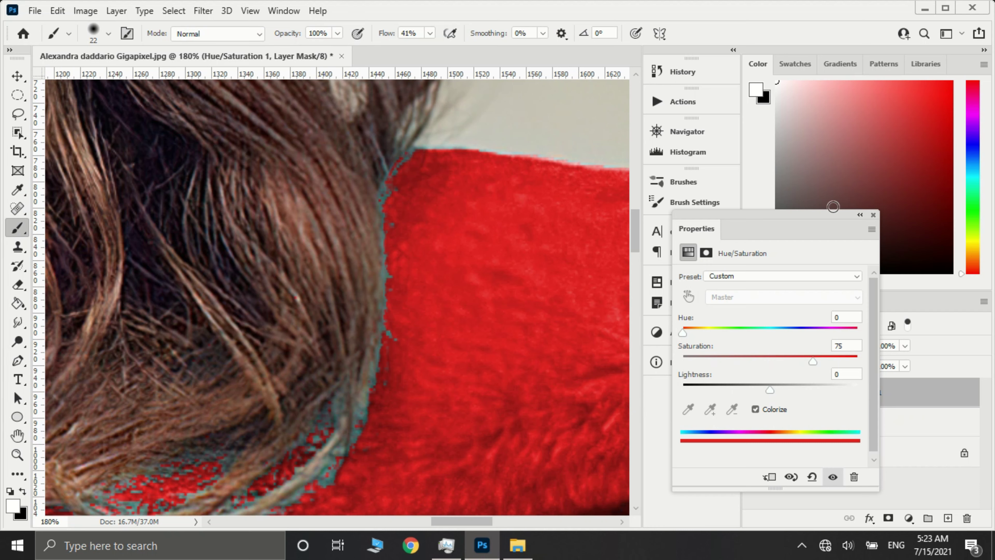
pyautogui.moveTo(807, 223); pyautogui.dragTo(669, 396)
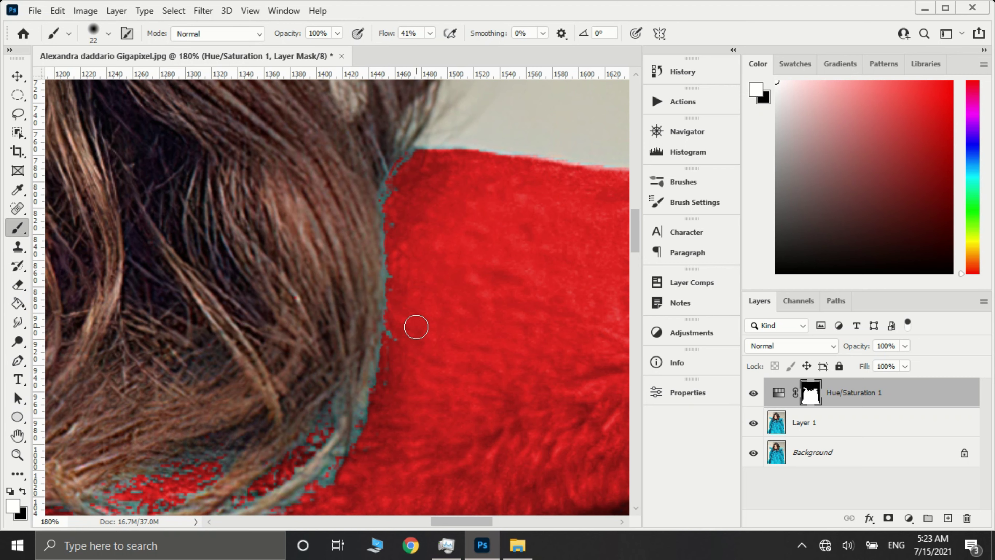
pyautogui.moveTo(391, 241); pyautogui.dragTo(391, 347)
pyautogui.scroll(2, 461, 289)
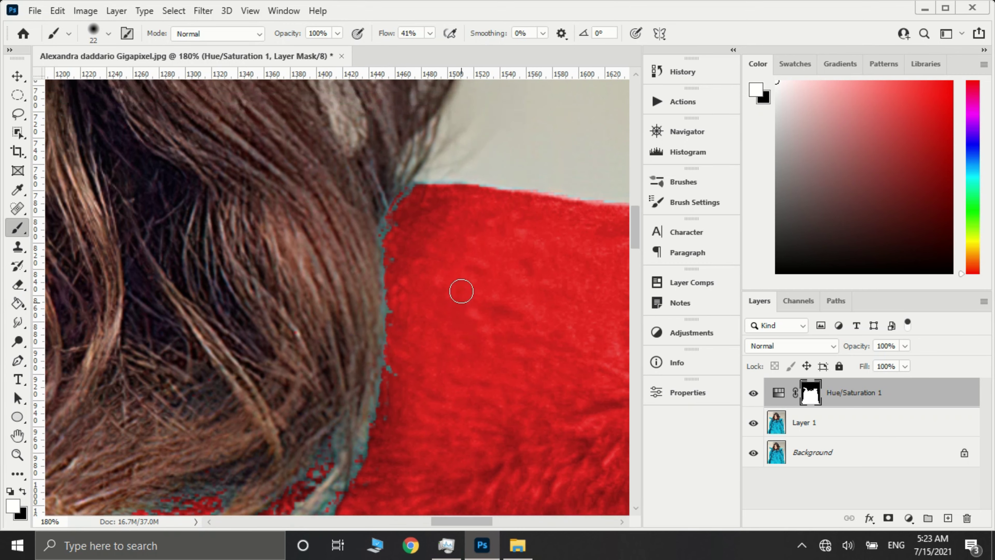
# Step: Set a harder 35 px brush and paint out the teal fringe along the hair edge
pyautogui.rightClick(463, 271)
pyautogui.moveTo(568, 330); pyautogui.dragTo(589, 332)
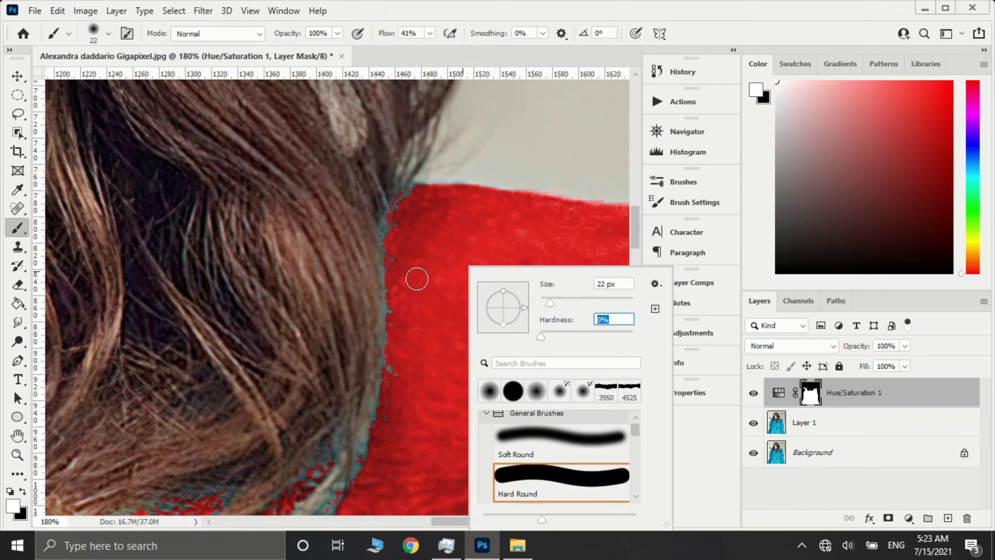
pyautogui.moveTo(417, 260); pyautogui.dragTo(432, 271)
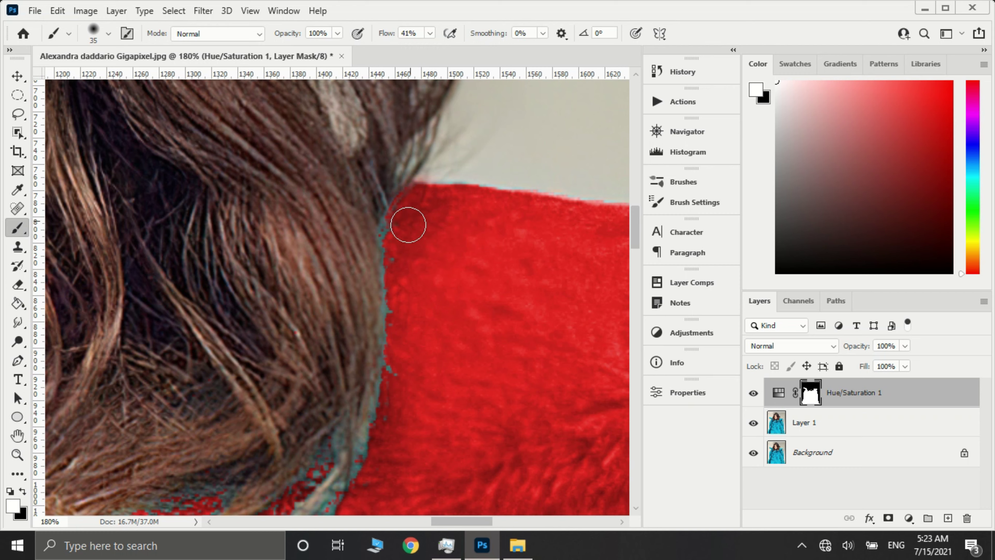
pyautogui.moveTo(407, 231); pyautogui.dragTo(415, 343)
pyautogui.scroll(-1, 439, 327)
pyautogui.scroll(-3, 459, 313)
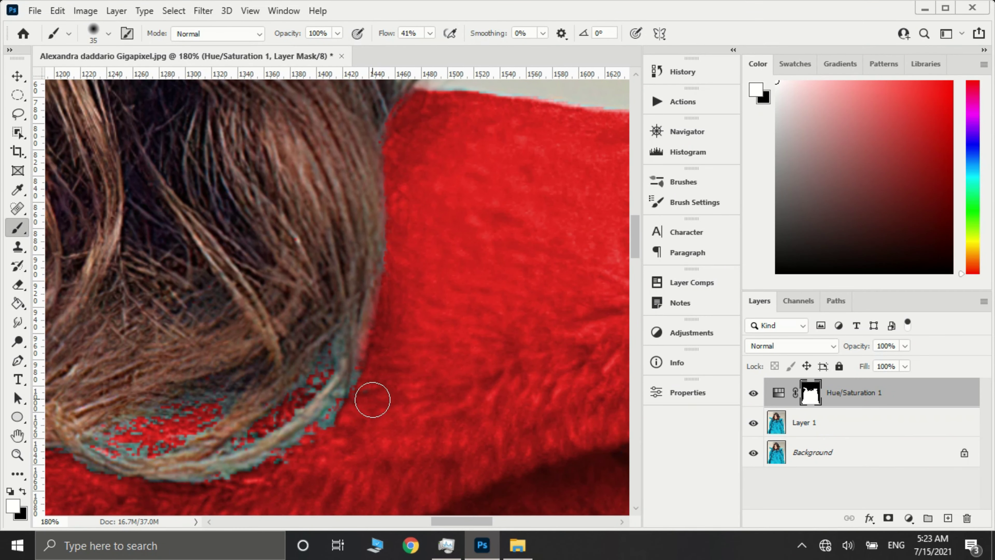
pyautogui.scroll(-2, 376, 377)
pyautogui.moveTo(374, 345); pyautogui.dragTo(333, 411)
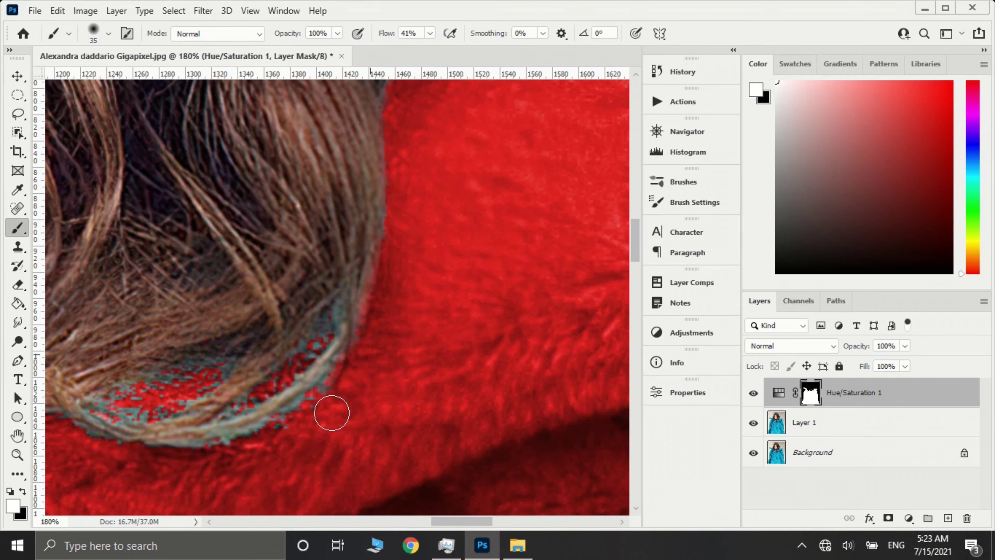
pyautogui.scroll(-1, 322, 429)
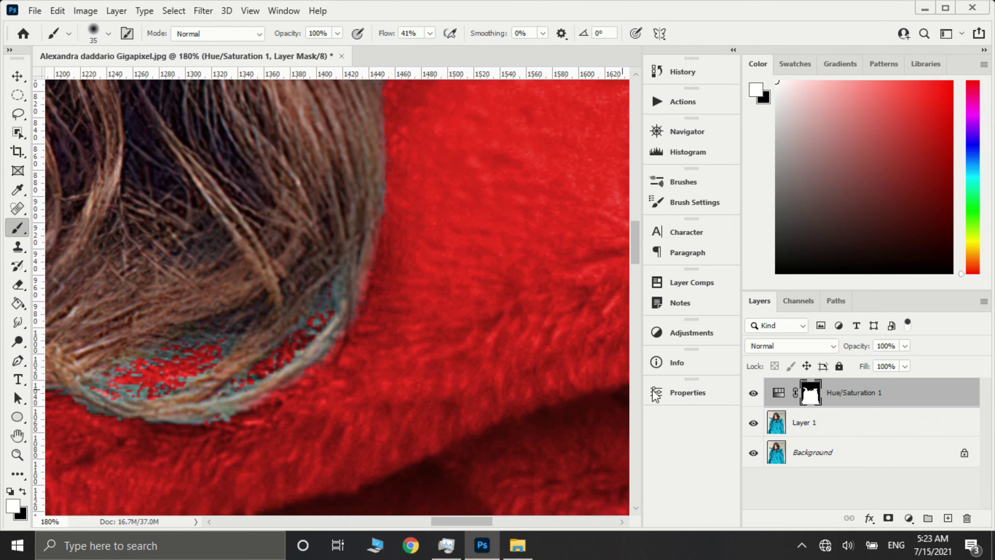
pyautogui.doubleClick(784, 393)
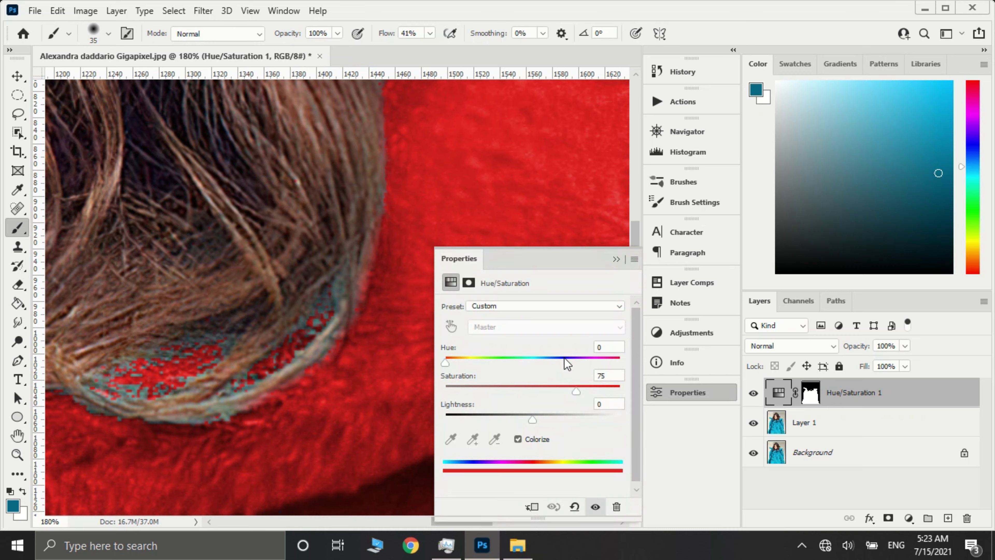
pyautogui.moveTo(565, 358); pyautogui.dragTo(621, 356)
pyautogui.moveTo(610, 360); pyautogui.dragTo(423, 356)
pyautogui.click(616, 259)
pyautogui.click(803, 404)
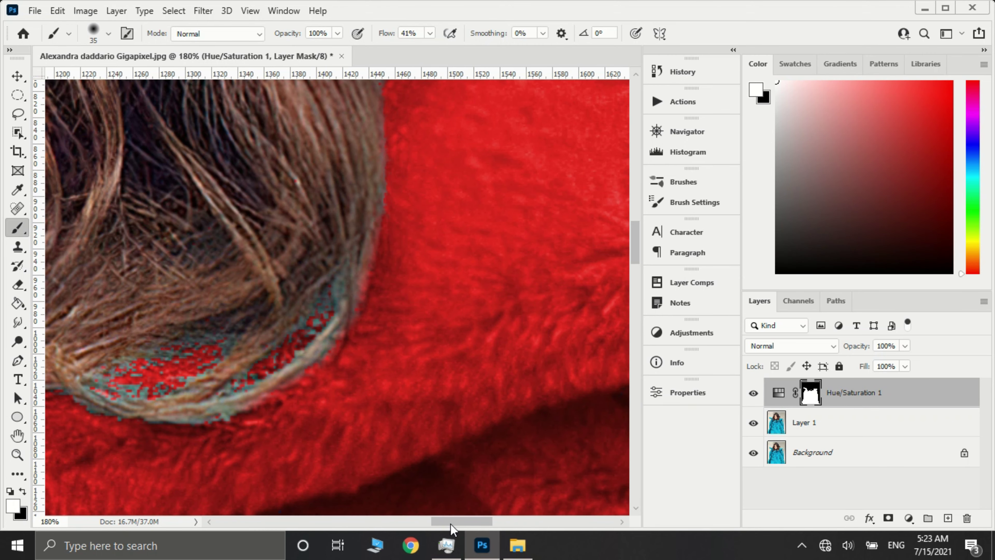
# Step: Shrink the brush and paint the teal fringe along the hair edge back to red
pyautogui.moveTo(450, 522); pyautogui.dragTo(435, 522)
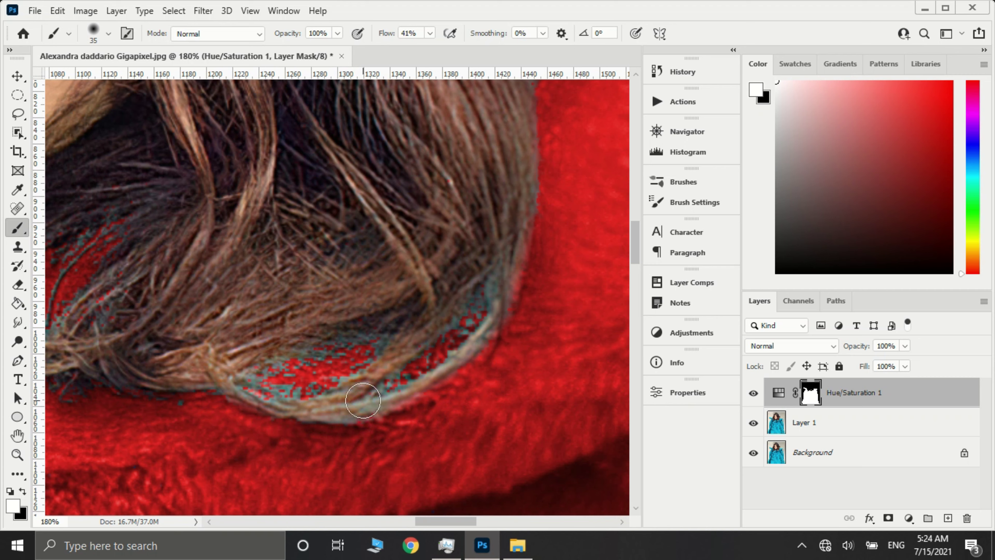
pyautogui.keyDown('alt'); pyautogui.rightClick(332, 369); pyautogui.keyUp('alt')
pyautogui.moveTo(369, 350)
pyautogui.mouseDown()
pyautogui.moveTo(270, 373)
pyautogui.moveTo(274, 386)
pyautogui.moveTo(295, 389)
pyautogui.moveTo(328, 377)
pyautogui.moveTo(249, 379)
pyautogui.mouseUp()
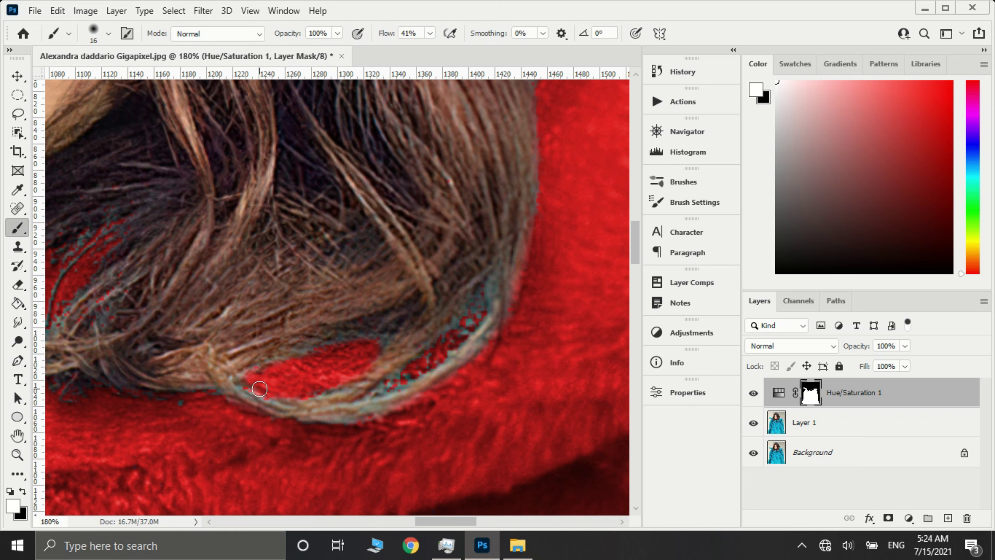
pyautogui.moveTo(463, 338); pyautogui.dragTo(380, 389)
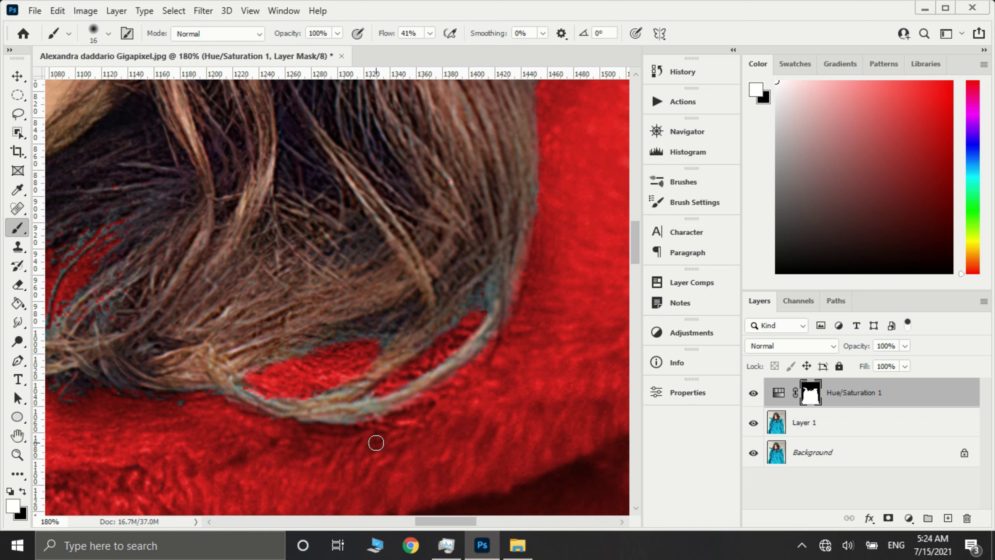
# Step: Set the brush to 30 px with 8% opacity
pyautogui.keyDown('alt'); pyautogui.rightClick(365, 415); pyautogui.keyUp('alt')
pyautogui.rightClick(413, 213)
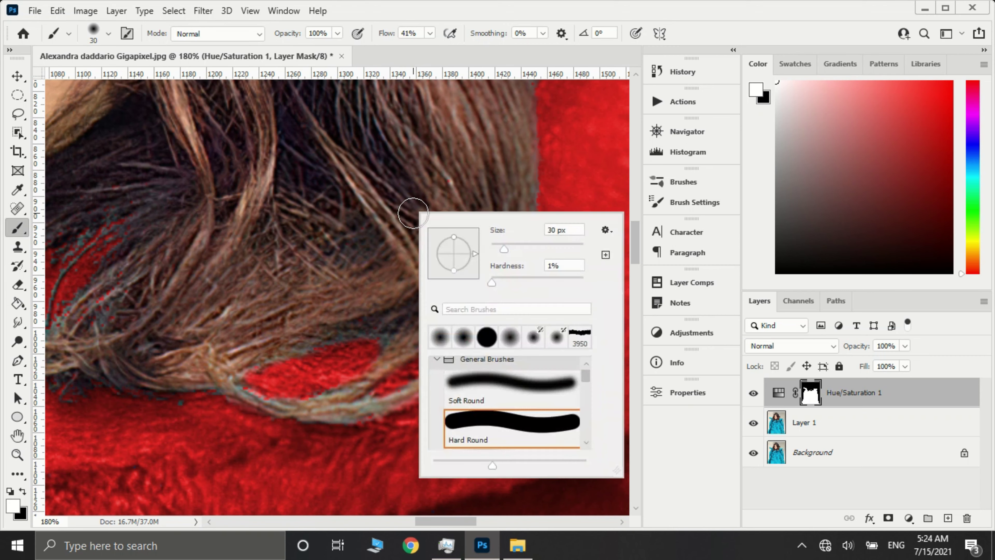
pyautogui.click(337, 35)
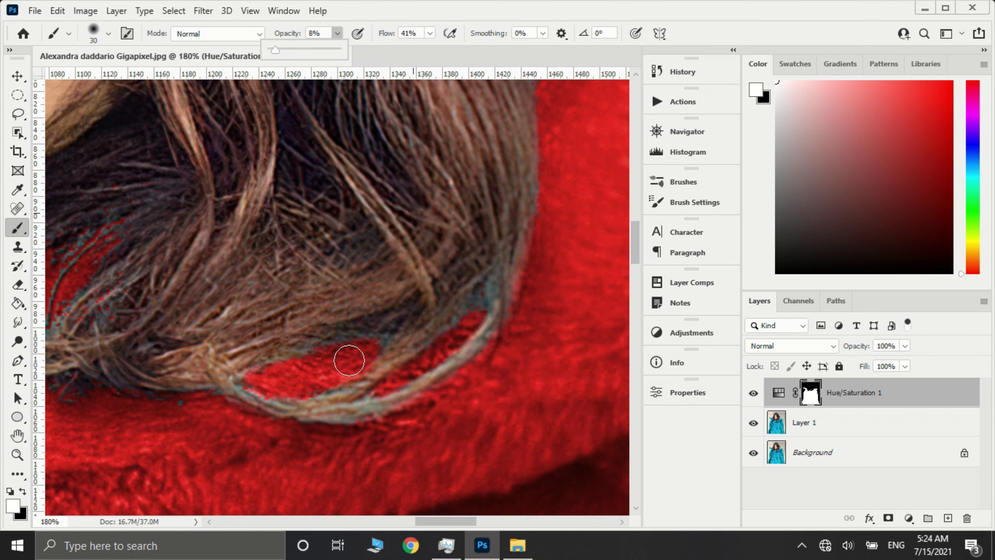
pyautogui.click(356, 403)
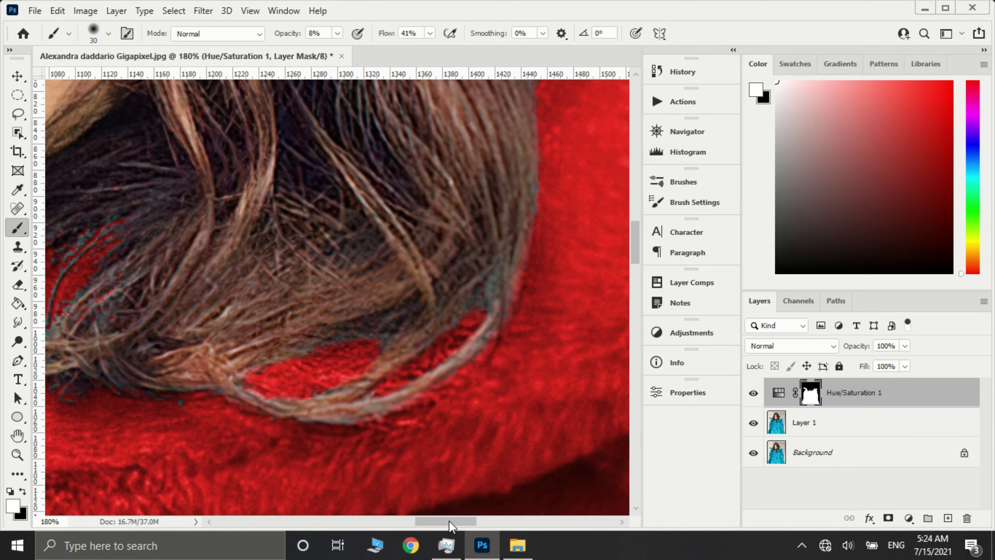
pyautogui.moveTo(449, 521); pyautogui.dragTo(429, 520)
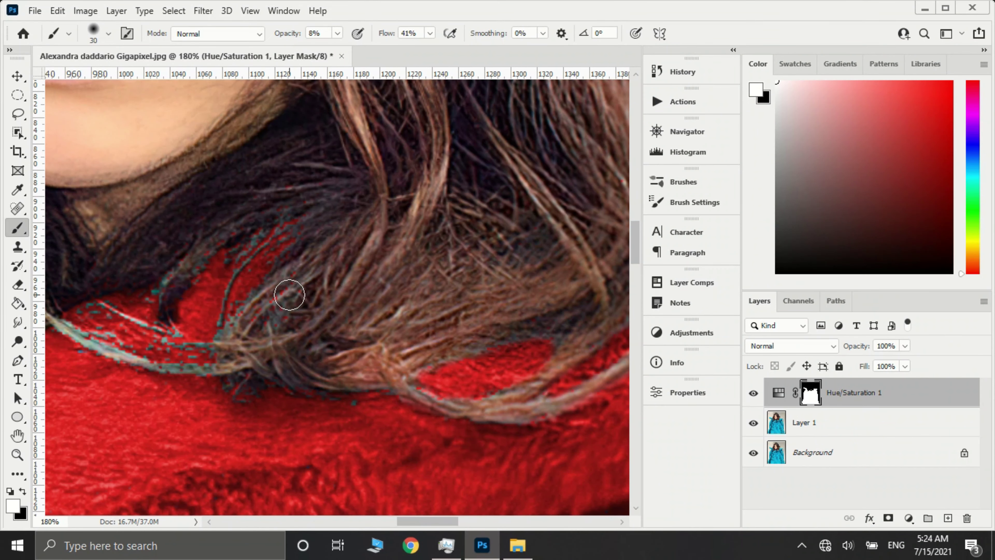
# Step: Raise the brush opacity to 18%
pyautogui.click(337, 33)
pyautogui.click(283, 305)
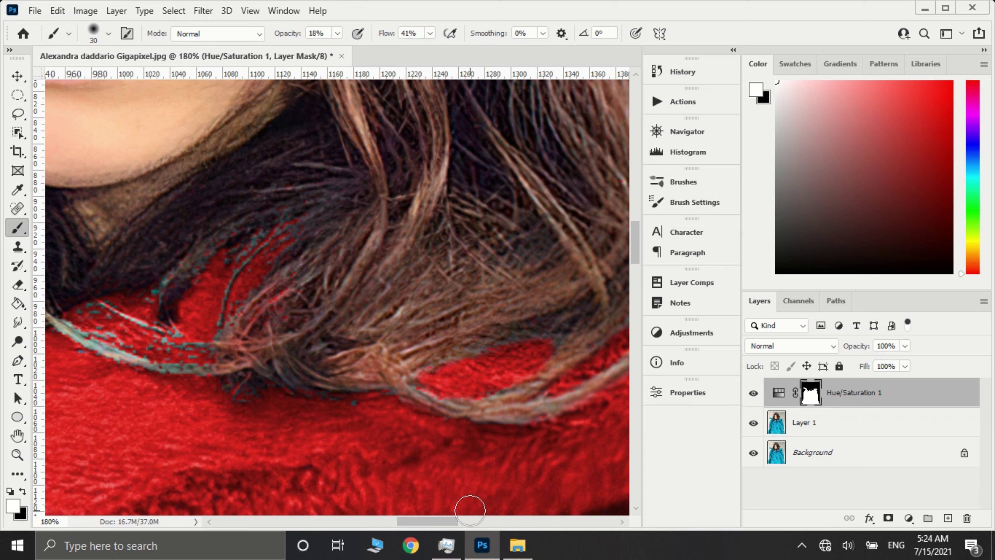
pyautogui.moveTo(437, 525); pyautogui.dragTo(472, 525)
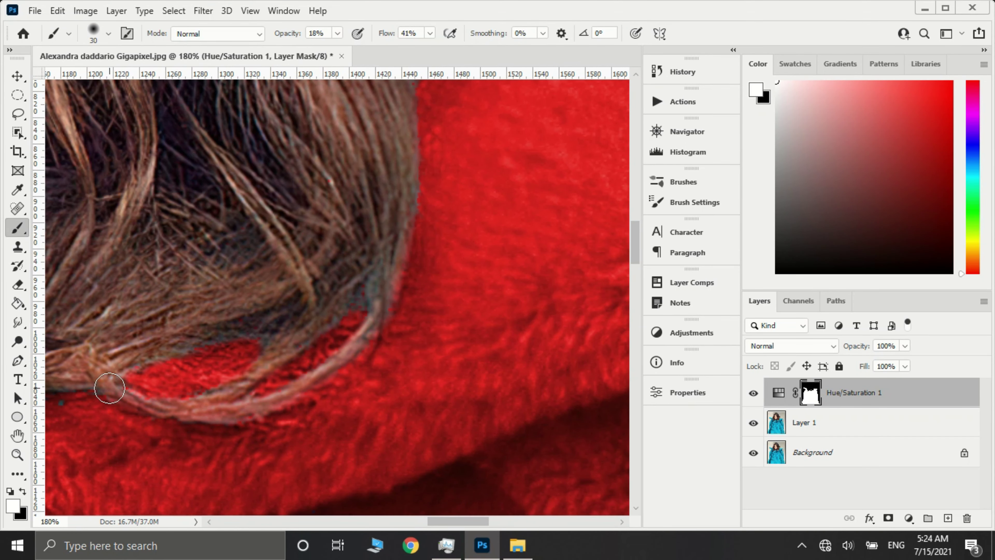
pyautogui.moveTo(486, 522); pyautogui.dragTo(431, 523)
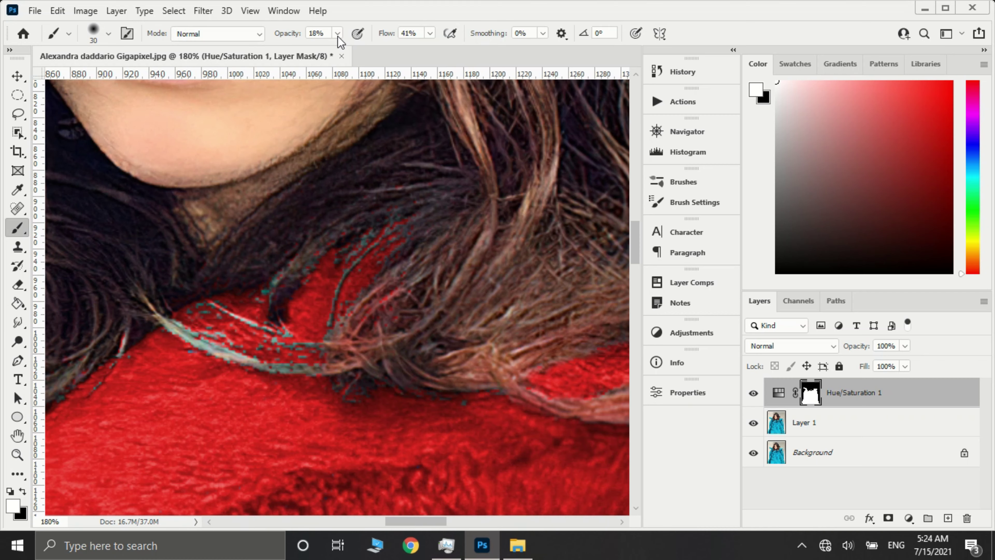
# Step: Use a 16 px brush at 100% opacity to paint out teal specks on hair strands
pyautogui.click(337, 34)
pyautogui.moveTo(339, 52); pyautogui.dragTo(395, 49)
pyautogui.moveTo(256, 299); pyautogui.dragTo(264, 305)
pyautogui.moveTo(302, 355)
pyautogui.mouseDown()
pyautogui.moveTo(193, 315)
pyautogui.moveTo(240, 337)
pyautogui.mouseUp()
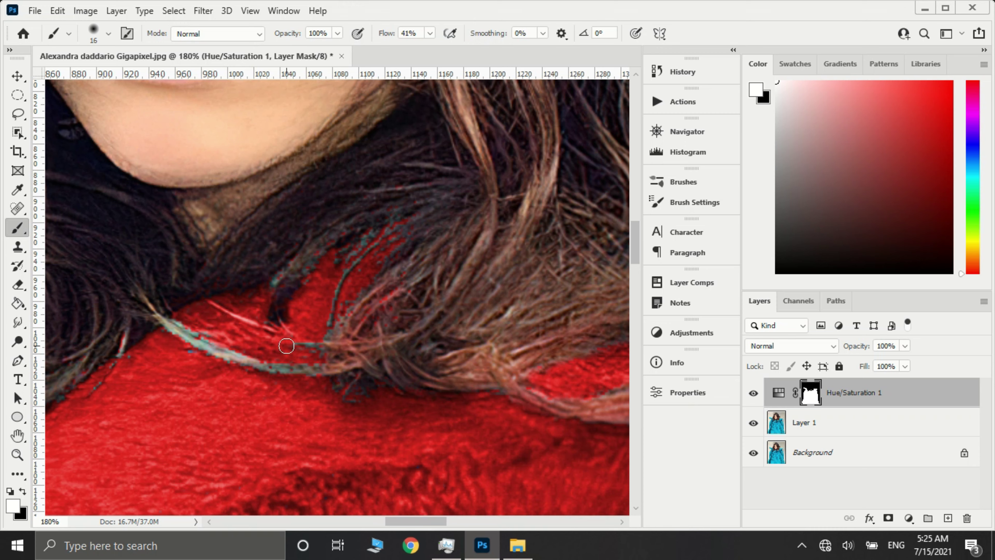
pyautogui.moveTo(323, 332); pyautogui.dragTo(323, 334)
pyautogui.moveTo(349, 277); pyautogui.dragTo(323, 304)
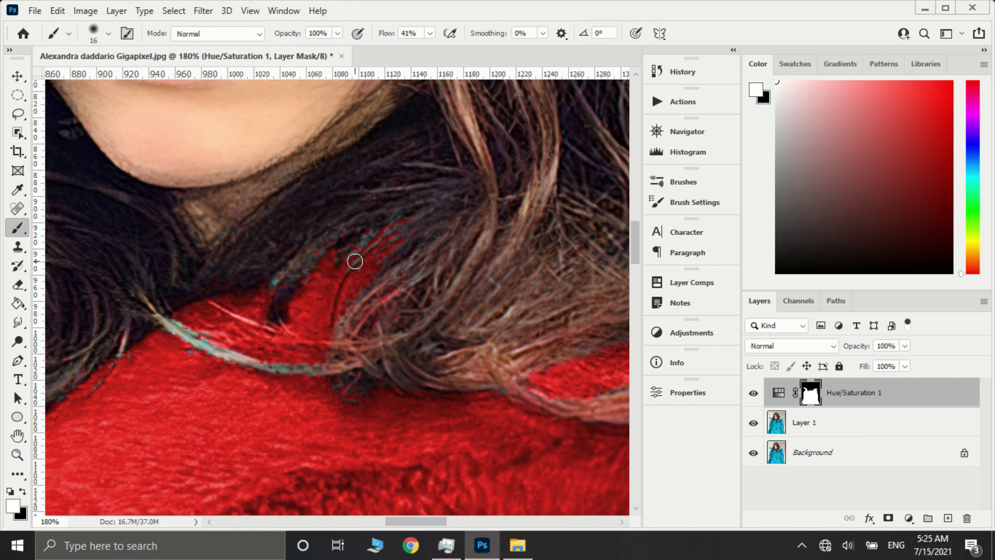
pyautogui.moveTo(355, 261)
pyautogui.mouseDown()
pyautogui.moveTo(361, 246)
pyautogui.moveTo(374, 257)
pyautogui.moveTo(344, 281)
pyautogui.moveTo(278, 284)
pyautogui.mouseUp()
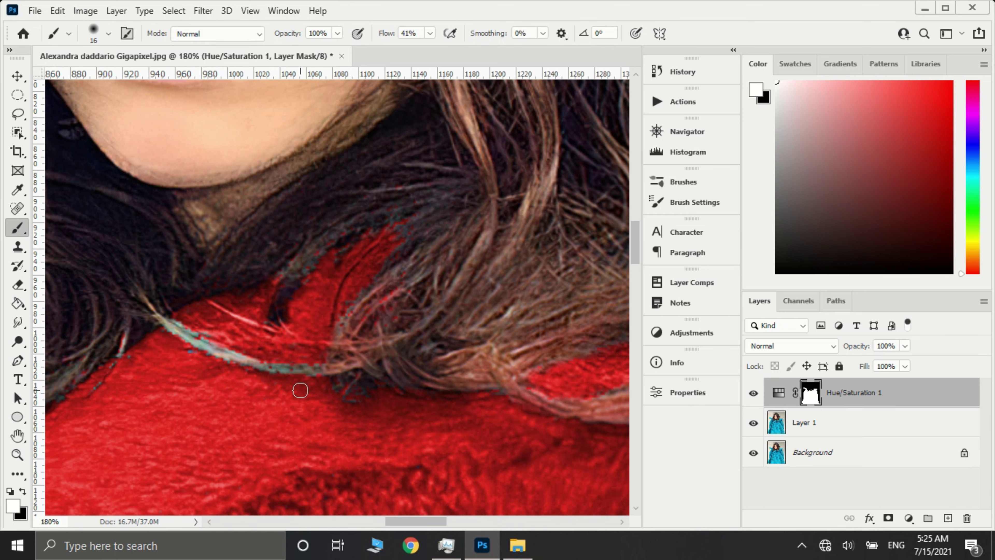
pyautogui.scroll(-1, 326, 412)
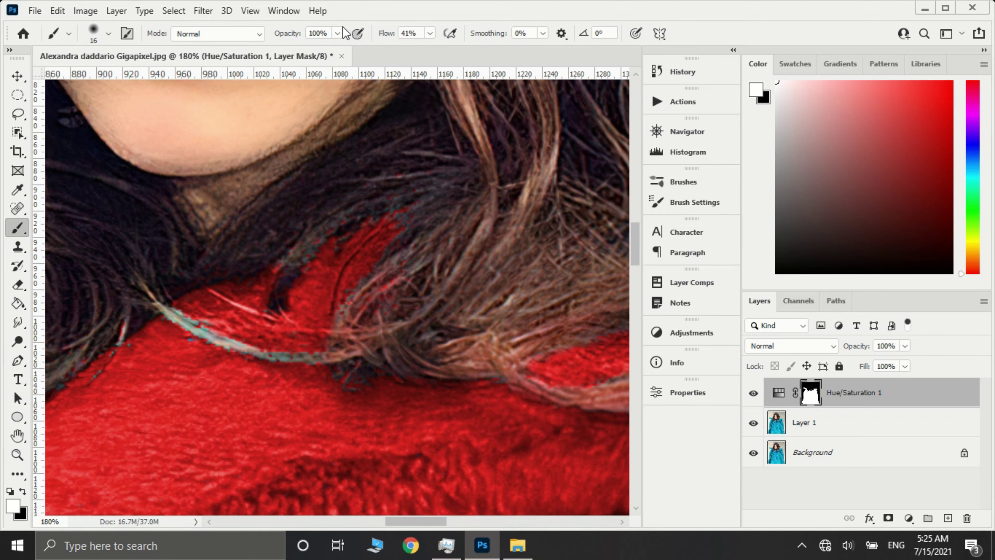
# Step: Soften cyan on a hair strand at 27% opacity, then zoom out to check
pyautogui.click(337, 33)
pyautogui.click(289, 49)
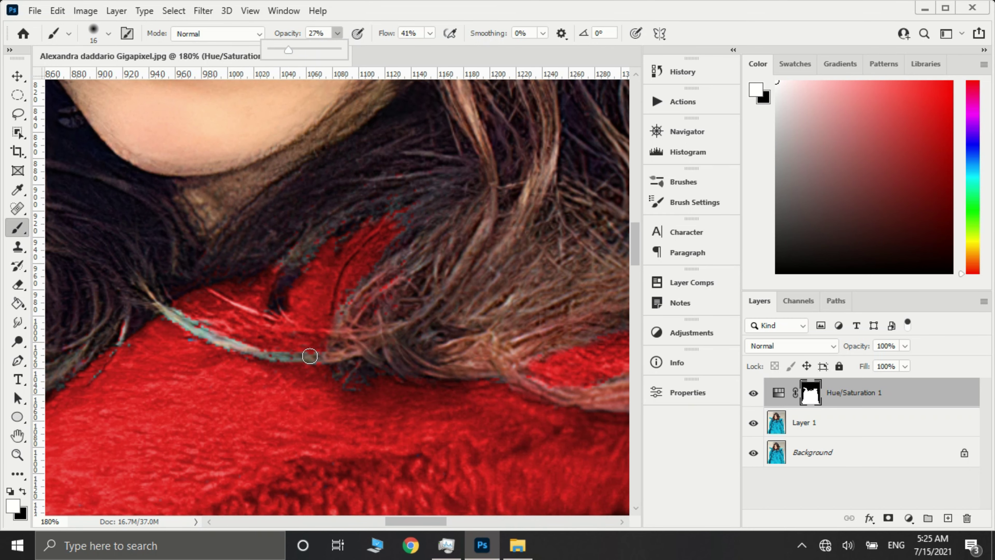
pyautogui.moveTo(309, 355)
pyautogui.mouseDown()
pyautogui.moveTo(230, 348)
pyautogui.moveTo(166, 312)
pyautogui.mouseUp()
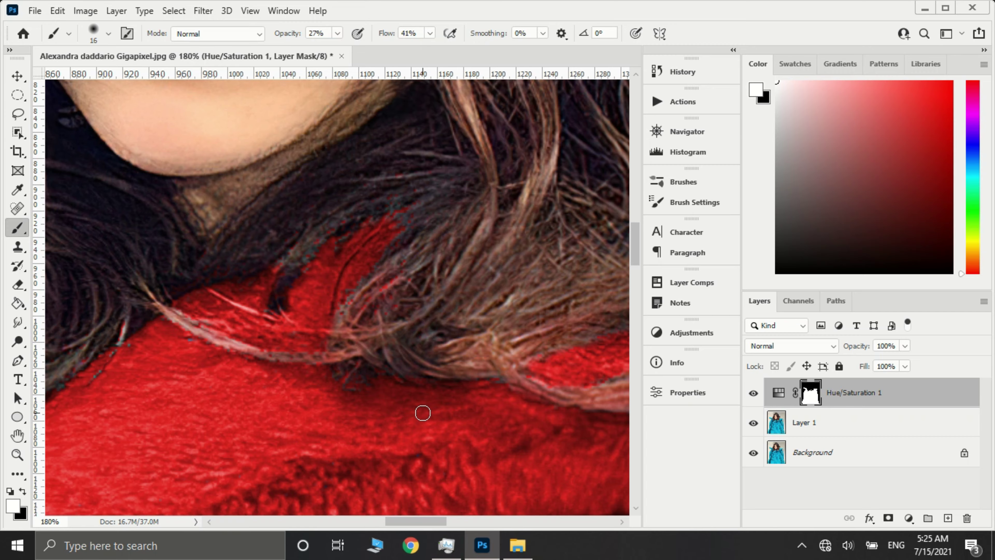
pyautogui.hotkey('ctrl', '-')
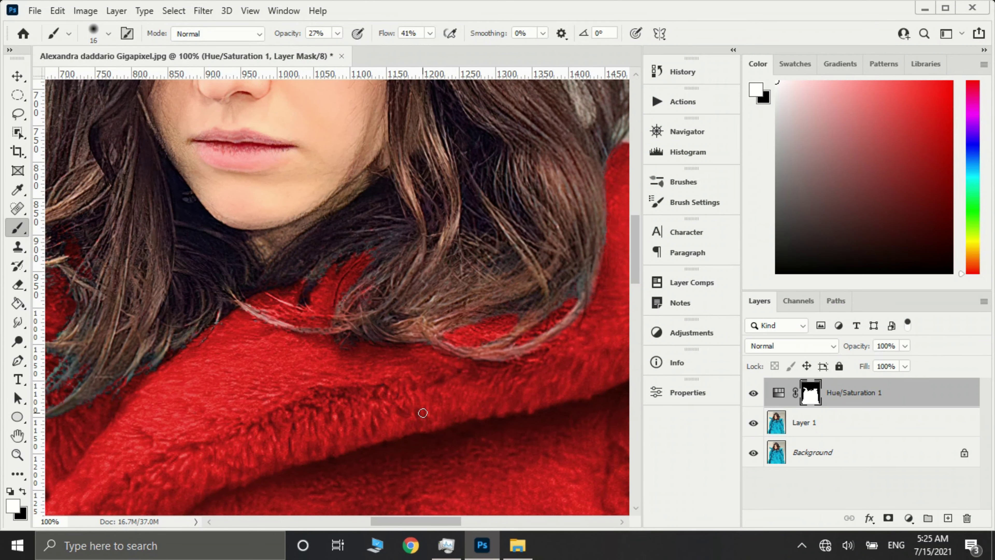
pyautogui.moveTo(421, 524); pyautogui.dragTo(388, 531)
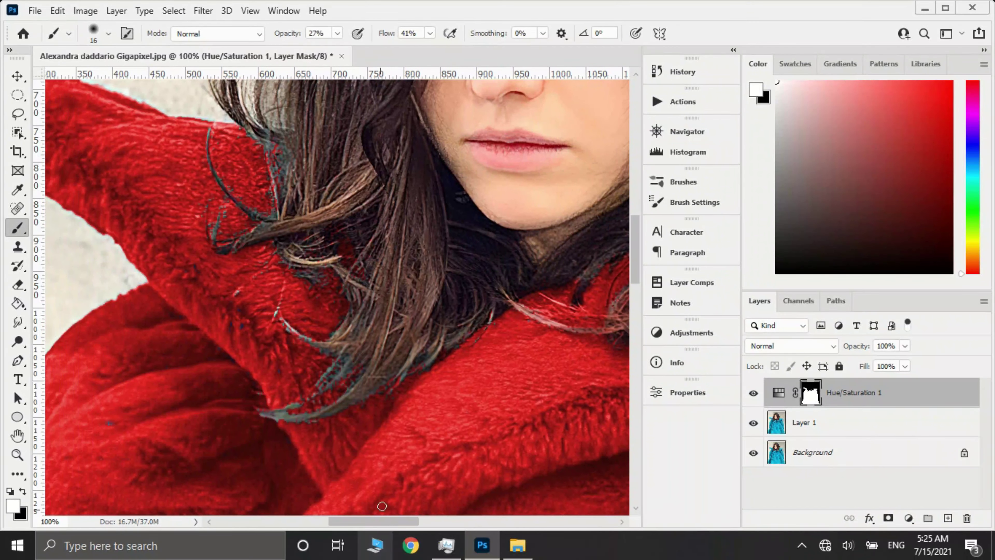
# Step: At 200% zoom, paint out cyan specks on the strand ends at 100% opacity
pyautogui.scroll(-2, 378, 421)
pyautogui.hotkey('ctrl', '+')
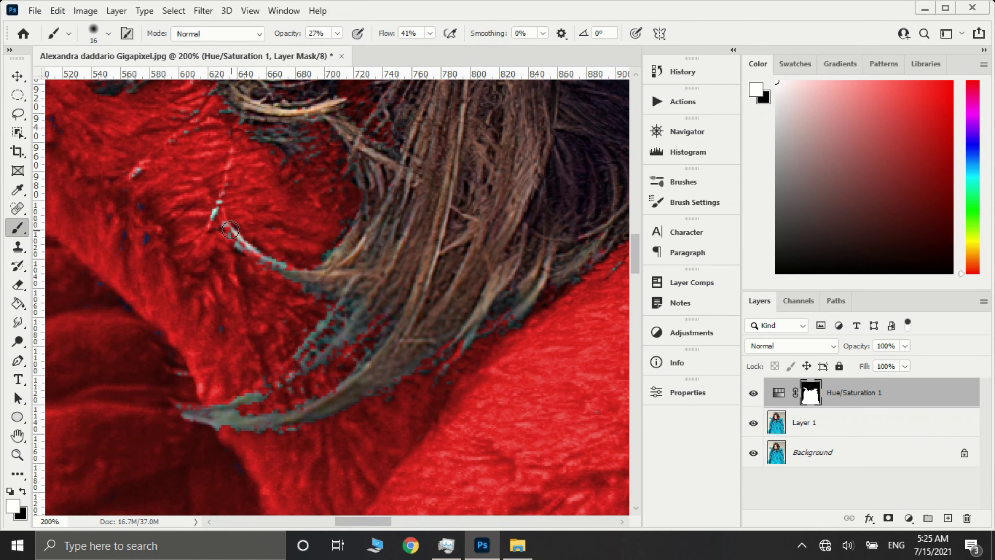
pyautogui.moveTo(230, 229); pyautogui.dragTo(288, 265)
pyautogui.press('0')
pyautogui.moveTo(183, 140)
pyautogui.mouseDown()
pyautogui.moveTo(122, 255)
pyautogui.moveTo(162, 258)
pyautogui.moveTo(102, 297)
pyautogui.moveTo(206, 331)
pyautogui.moveTo(171, 357)
pyautogui.mouseUp()
pyautogui.moveTo(308, 387); pyautogui.dragTo(159, 412)
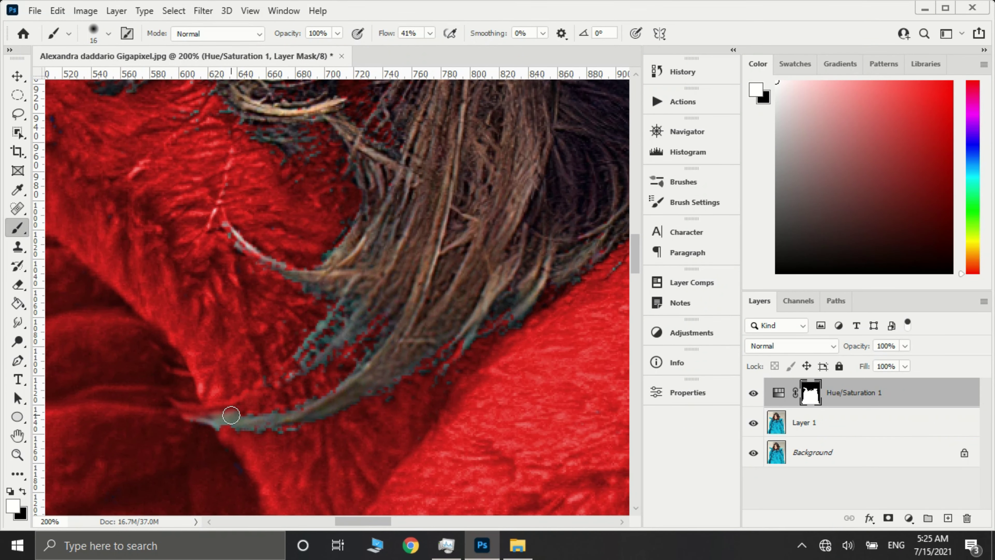
pyautogui.moveTo(253, 421); pyautogui.dragTo(154, 425)
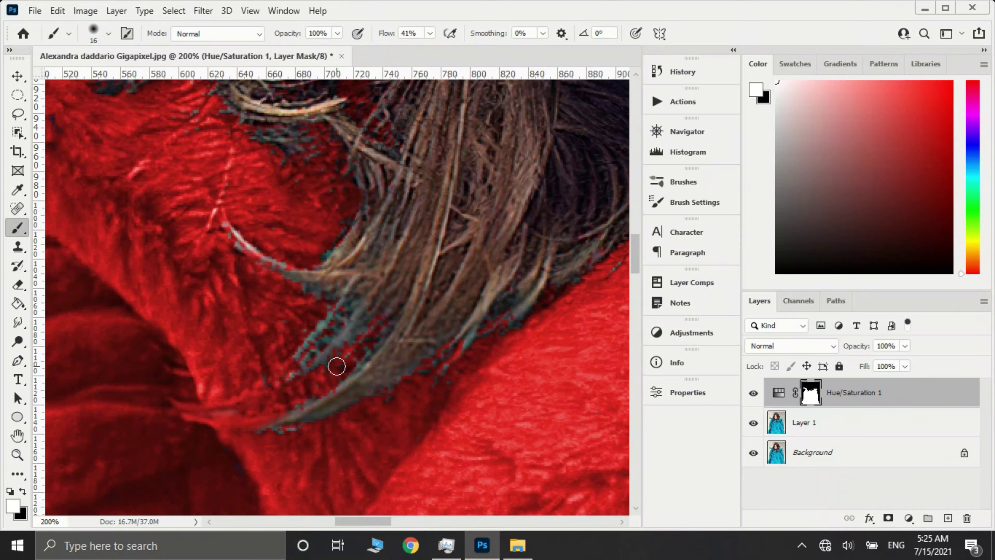
# Step: Clean lower-strand specks at 46% opacity and zoom back out to 100%
pyautogui.click(338, 33)
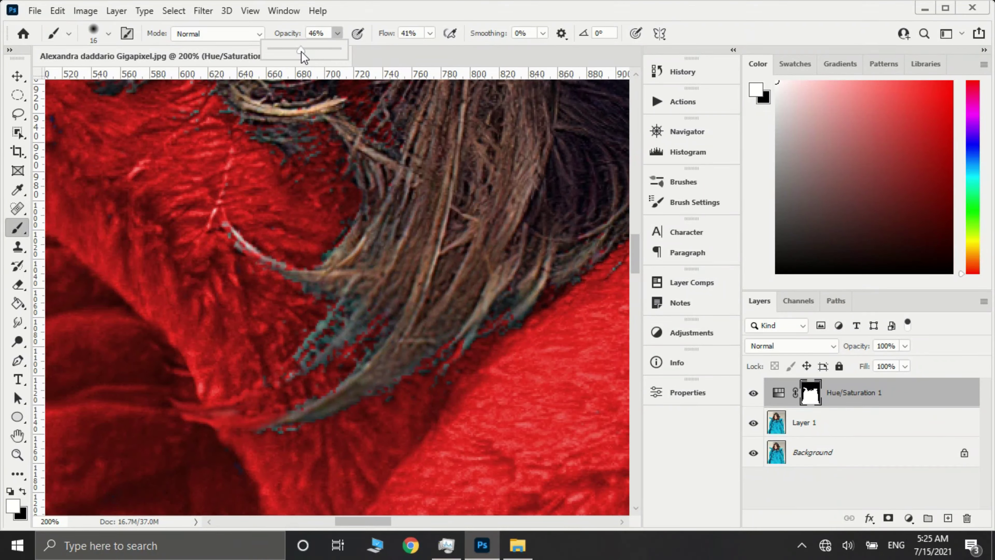
pyautogui.moveTo(365, 321)
pyautogui.mouseDown()
pyautogui.moveTo(266, 378)
pyautogui.moveTo(325, 320)
pyautogui.mouseUp()
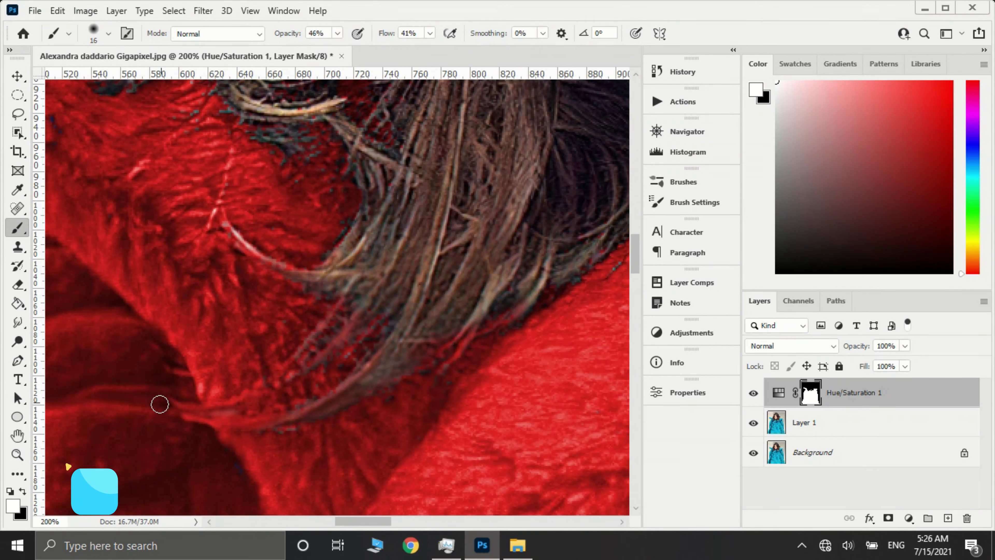
pyautogui.hotkey('ctrl', '-')
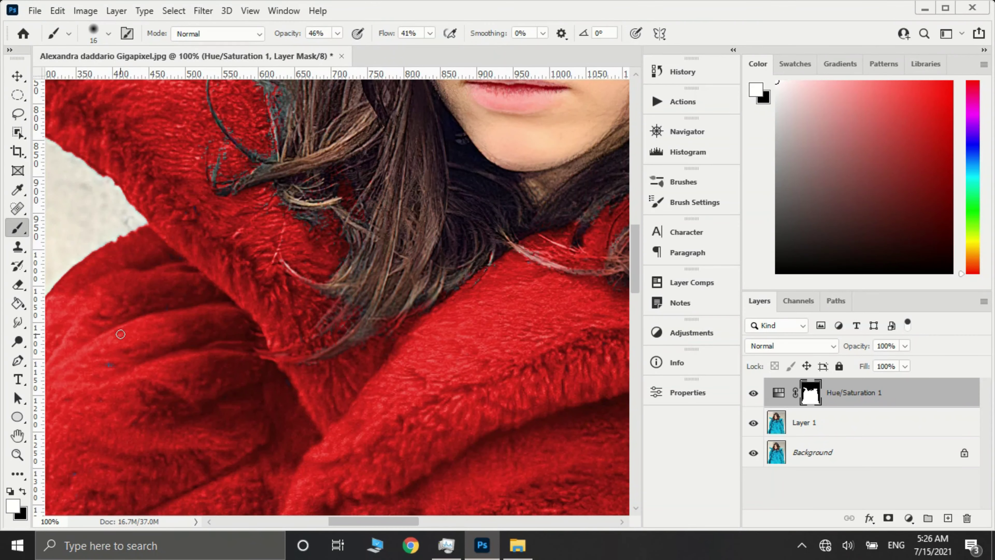
# Step: Zoom to 200% on the hair and raise the brush opacity to 100%
pyautogui.scroll(5, 120, 334)
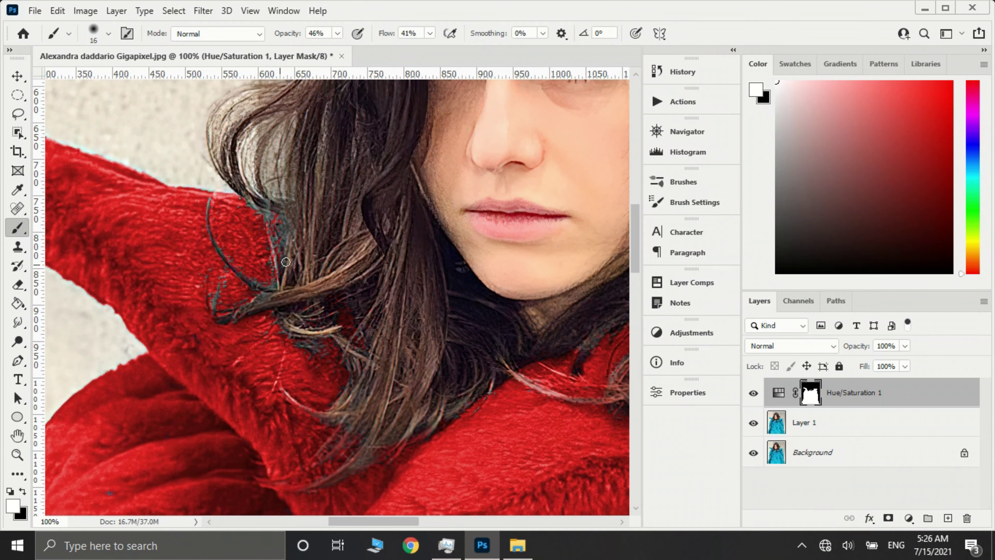
pyautogui.hotkey('ctrl', '+')
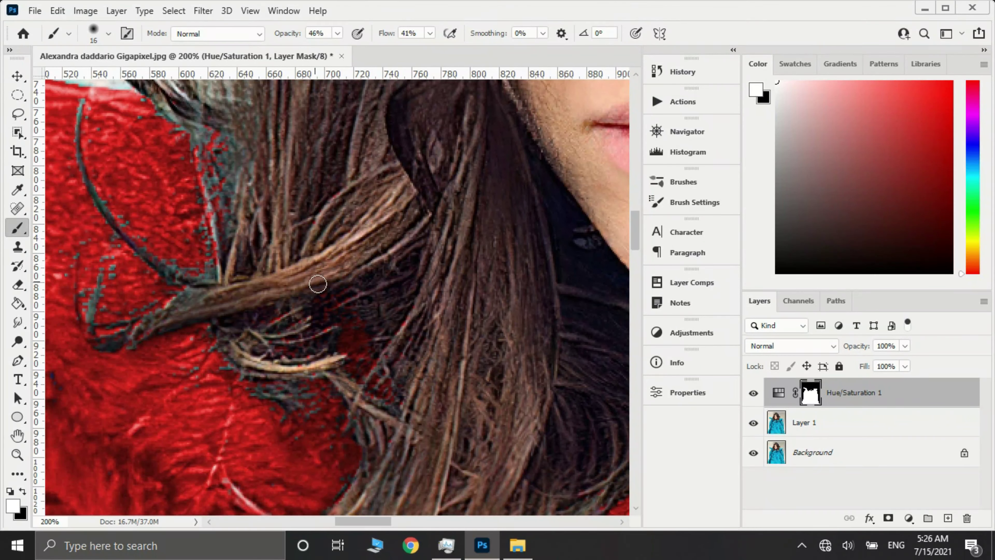
pyautogui.moveTo(385, 524); pyautogui.dragTo(378, 525)
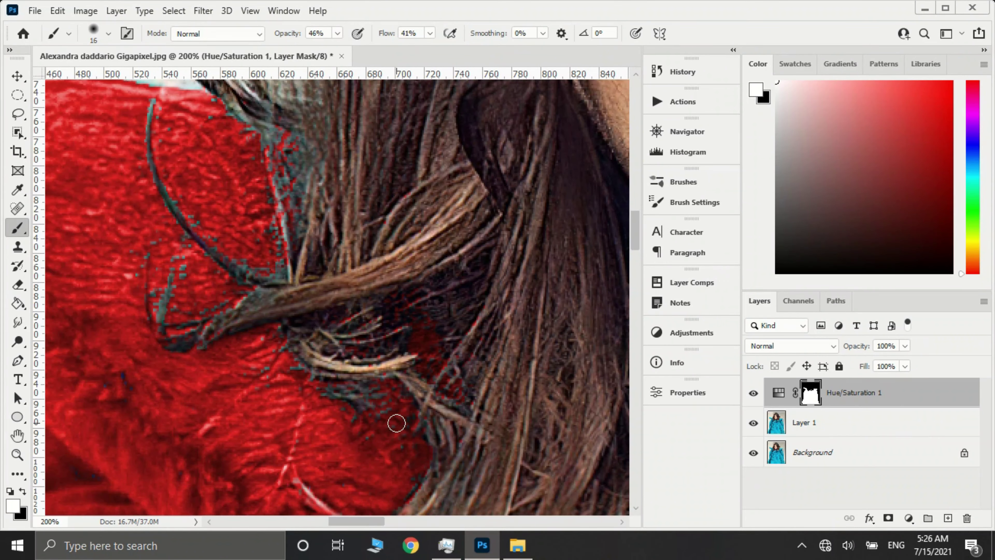
pyautogui.click(337, 33)
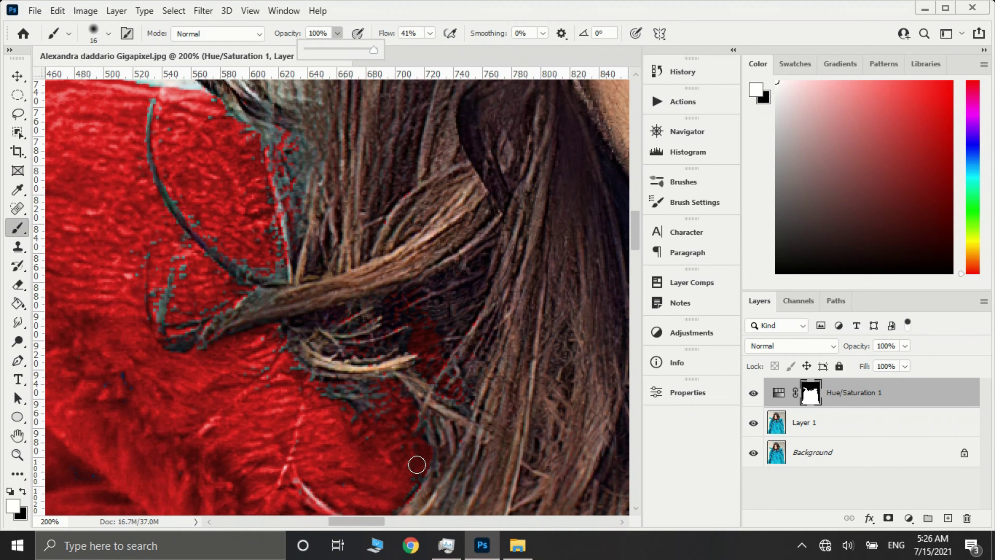
pyautogui.click(411, 466)
# Step: Paint black on the mask over the teal fringe below the strands and along the coat's edge
pyautogui.scroll(-3, 392, 410)
pyautogui.scroll(-2, 392, 410)
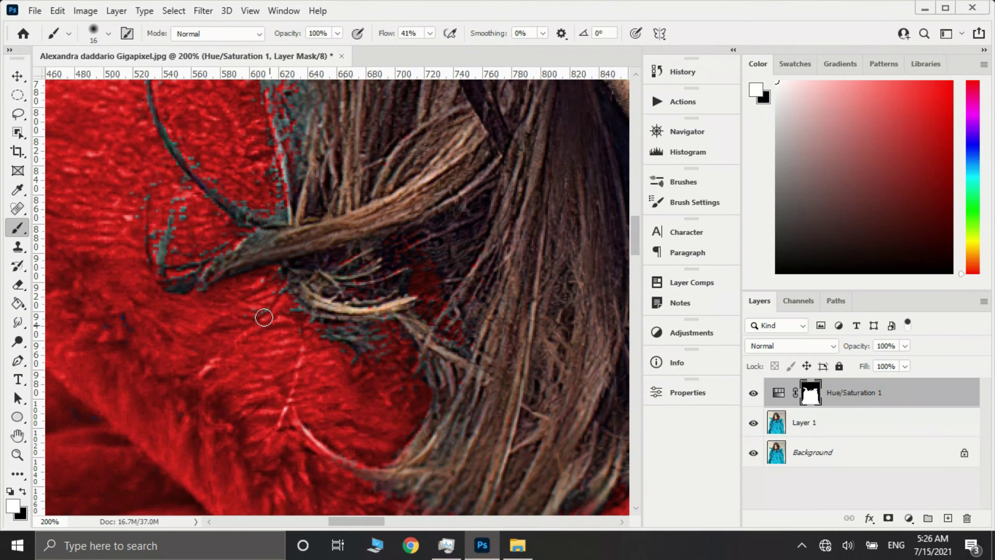
pyautogui.moveTo(315, 321); pyautogui.dragTo(371, 345)
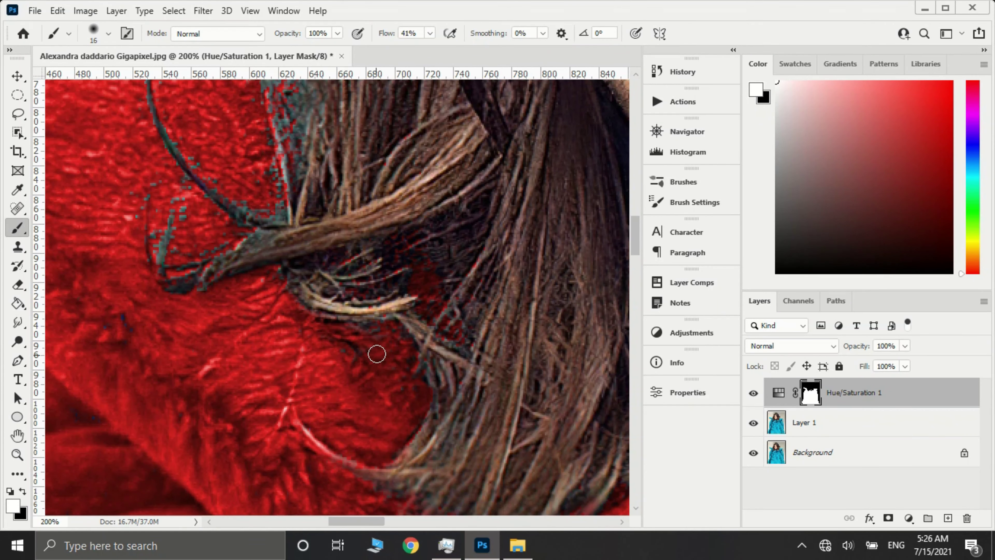
pyautogui.scroll(3, 333, 349)
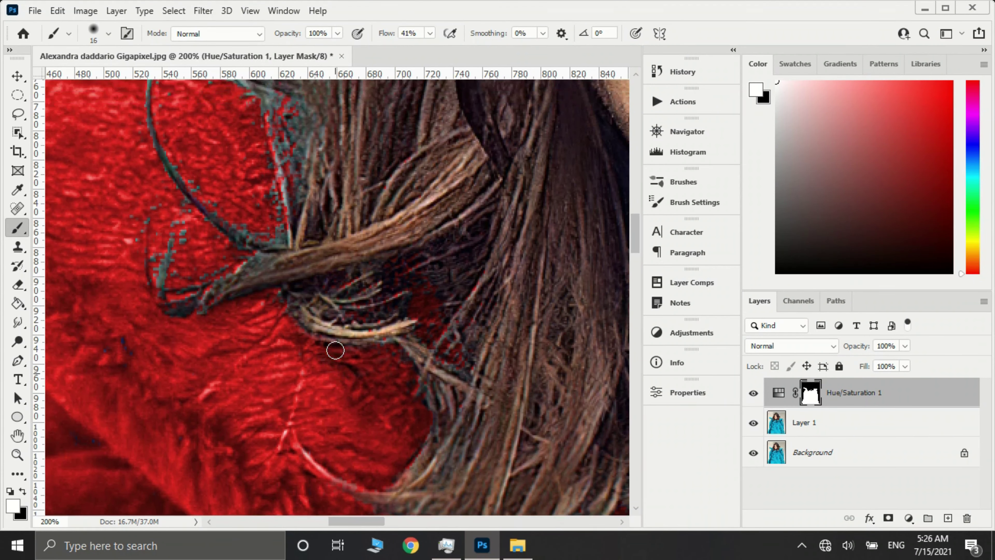
pyautogui.scroll(5, 335, 350)
pyautogui.moveTo(267, 235); pyautogui.dragTo(248, 262)
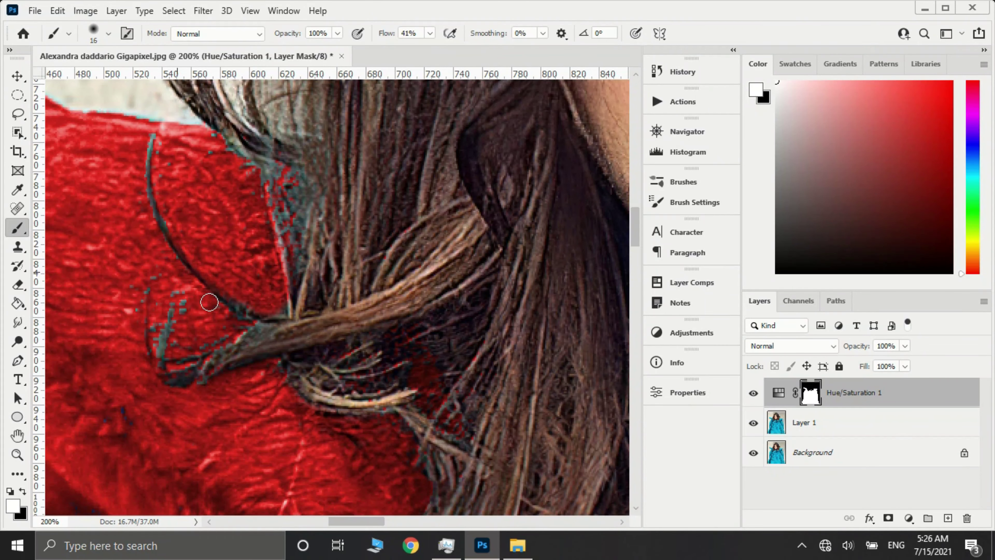
# Step: Paint out the teal fringe along the curved strand, the dark strand and the hair's edge
pyautogui.moveTo(206, 288)
pyautogui.mouseDown()
pyautogui.moveTo(138, 136)
pyautogui.moveTo(164, 170)
pyautogui.mouseUp()
pyautogui.moveTo(148, 286); pyautogui.dragTo(157, 353)
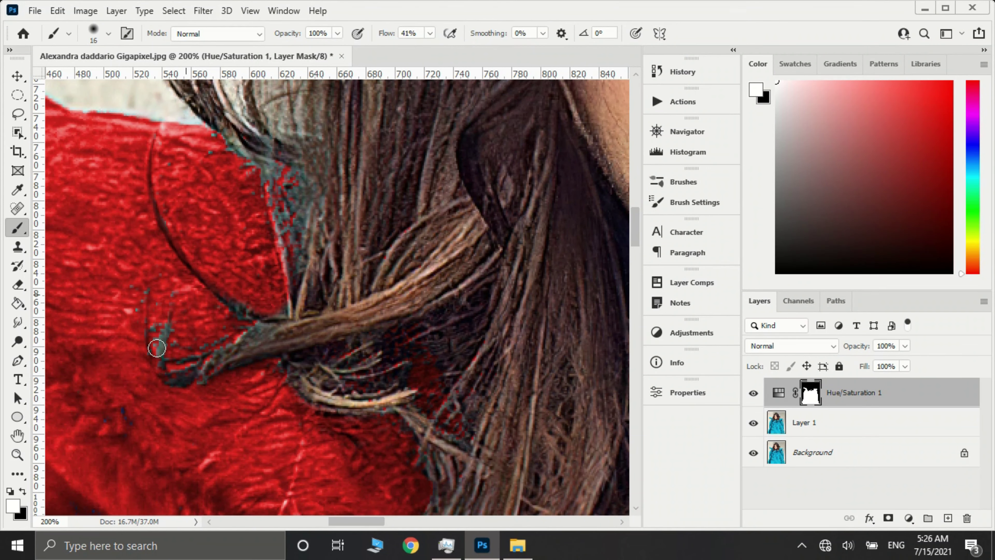
pyautogui.moveTo(174, 312)
pyautogui.mouseDown()
pyautogui.moveTo(121, 307)
pyautogui.moveTo(144, 377)
pyautogui.moveTo(171, 373)
pyautogui.moveTo(126, 426)
pyautogui.moveTo(199, 384)
pyautogui.moveTo(226, 329)
pyautogui.moveTo(120, 389)
pyautogui.moveTo(243, 358)
pyautogui.mouseUp()
pyautogui.scroll(2, 244, 358)
pyautogui.scroll(1, 295, 332)
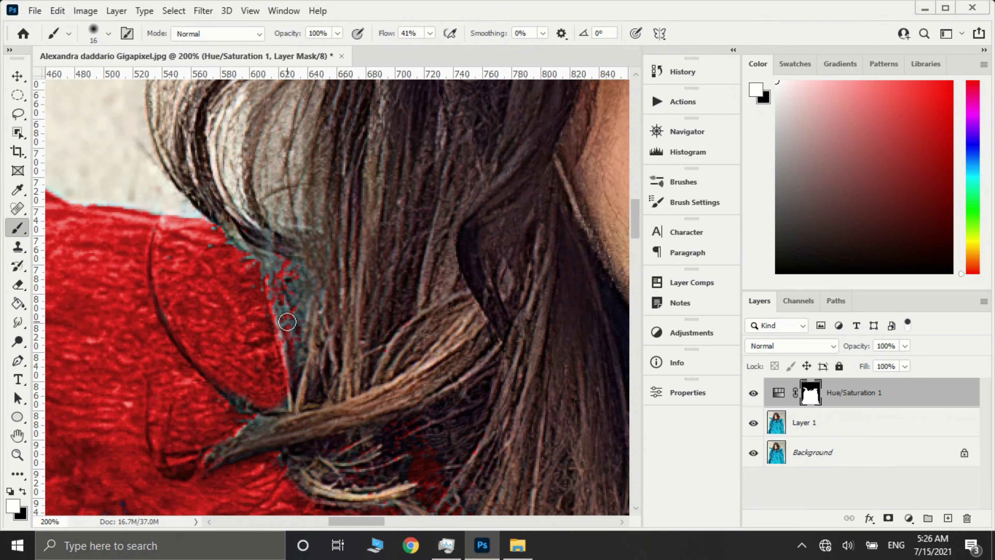
pyautogui.moveTo(287, 321)
pyautogui.mouseDown()
pyautogui.moveTo(268, 290)
pyautogui.moveTo(210, 246)
pyautogui.mouseUp()
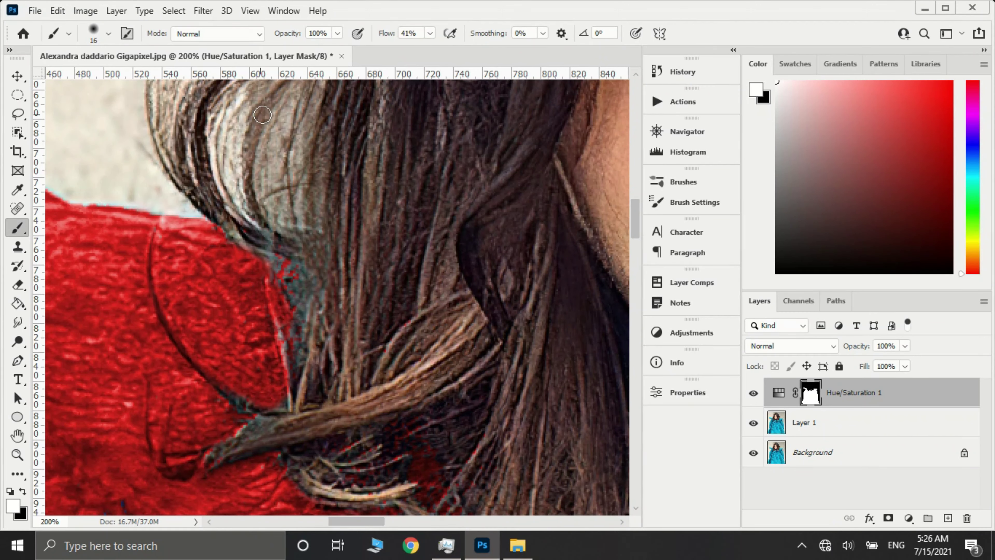
# Step: Set brush opacity to 51% and paint out the fringe down the hair edge
pyautogui.click(337, 33)
pyautogui.moveTo(304, 49); pyautogui.dragTo(305, 51)
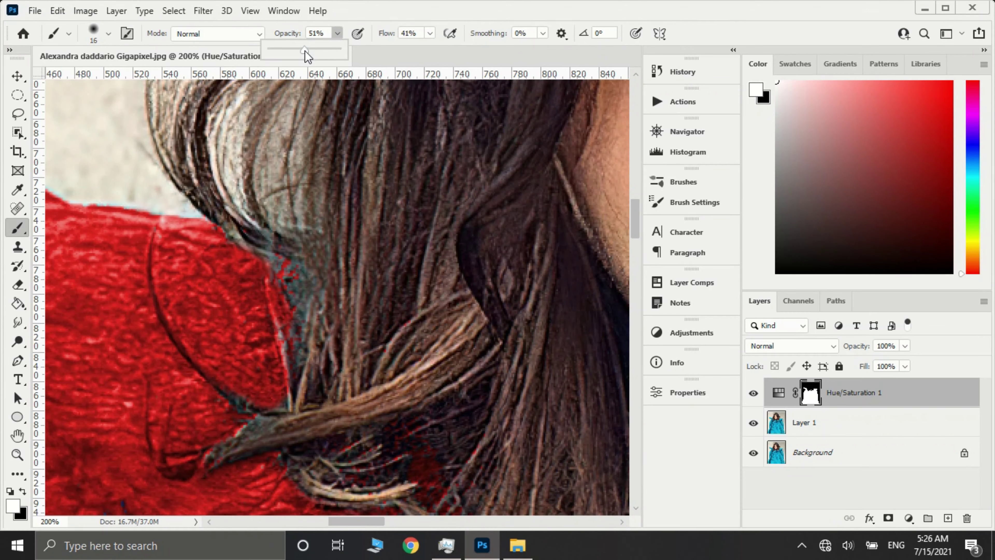
pyautogui.moveTo(306, 289); pyautogui.dragTo(281, 406)
pyautogui.moveTo(290, 281)
pyautogui.mouseDown()
pyautogui.moveTo(300, 418)
pyautogui.moveTo(216, 457)
pyautogui.moveTo(260, 424)
pyautogui.moveTo(244, 426)
pyautogui.mouseUp()
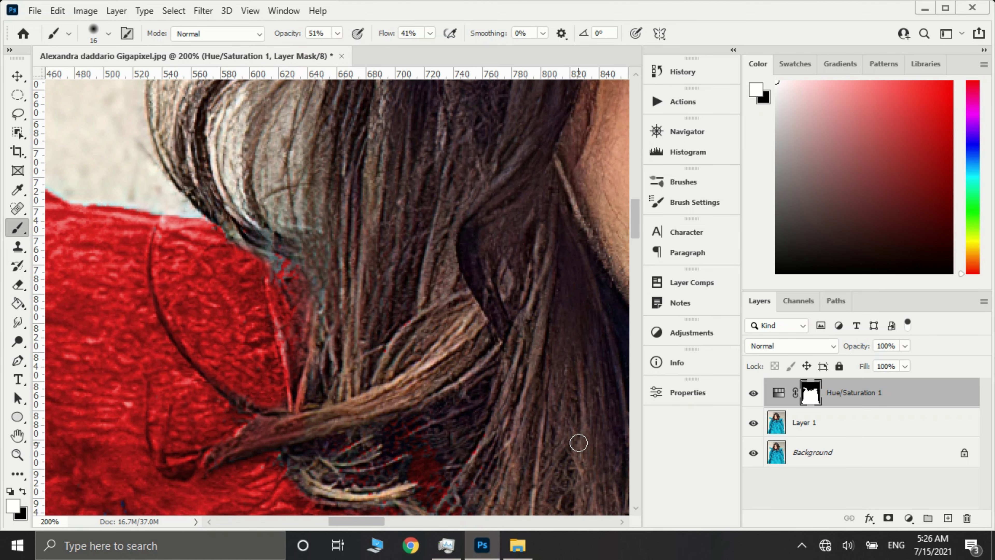
# Step: Zoom out to 50% to review the whole coat
pyautogui.hotkey('ctrl', '-')
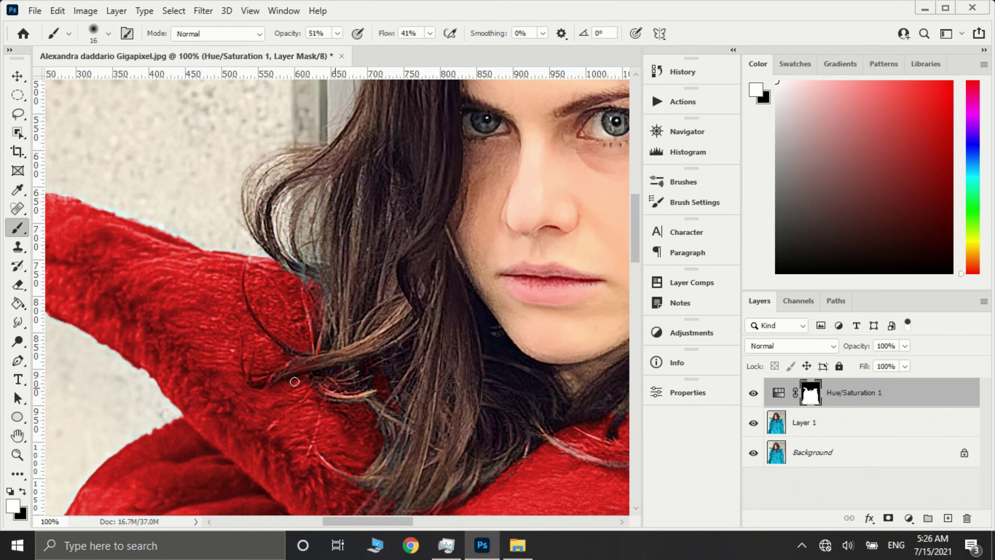
pyautogui.scroll(-2, 516, 398)
pyautogui.scroll(-1, 451, 396)
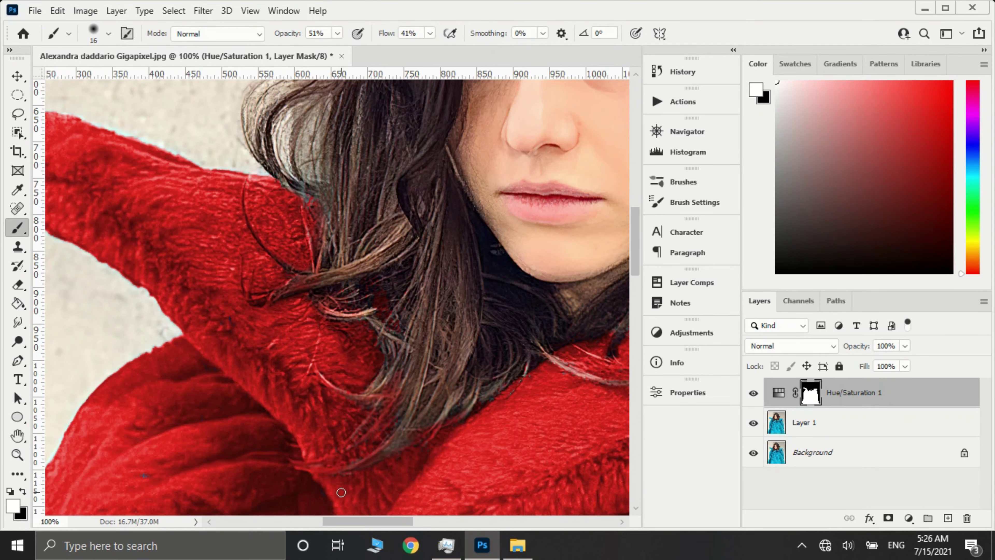
pyautogui.scroll(-2, 516, 433)
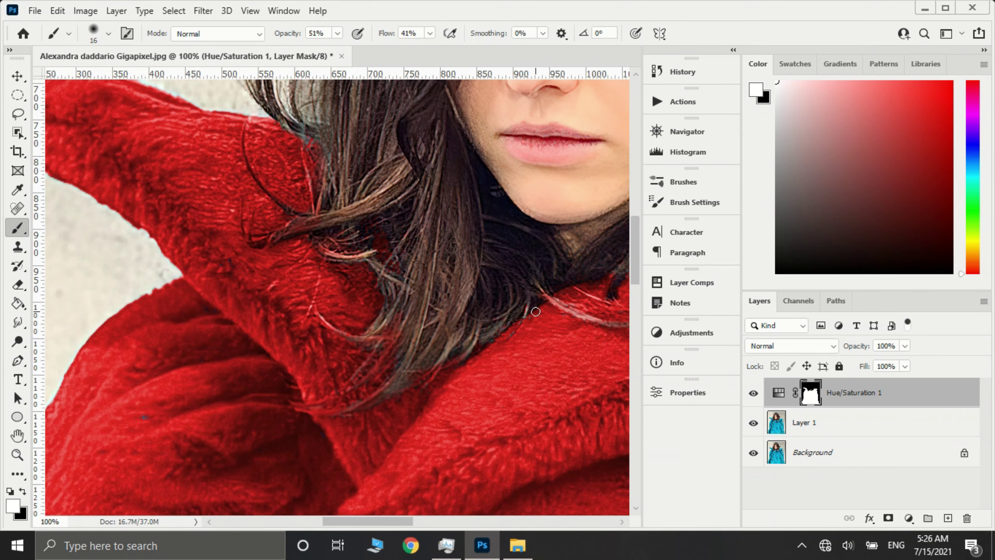
pyautogui.scroll(-1, 511, 386)
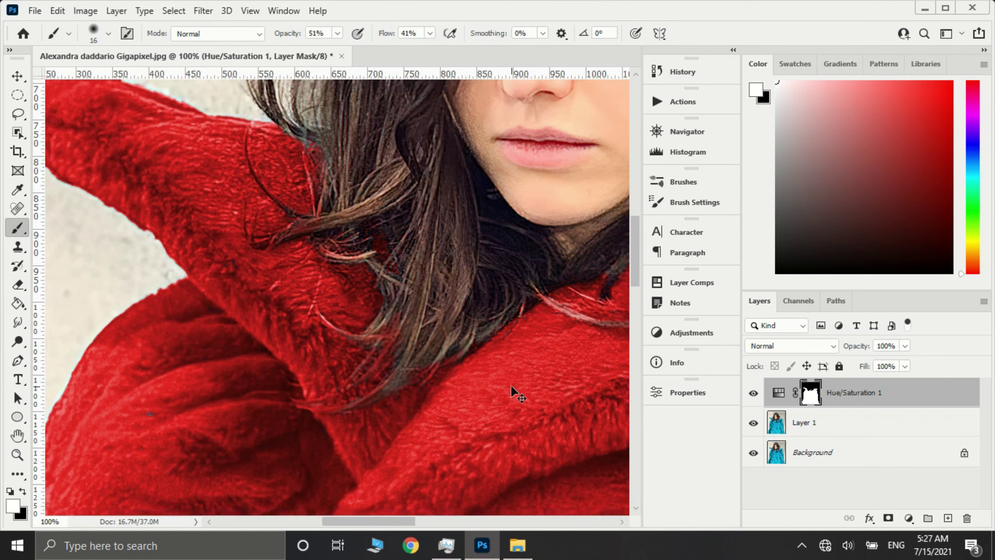
pyautogui.hotkey('ctrl', '-')
pyautogui.hotkey('ctrl', '-')
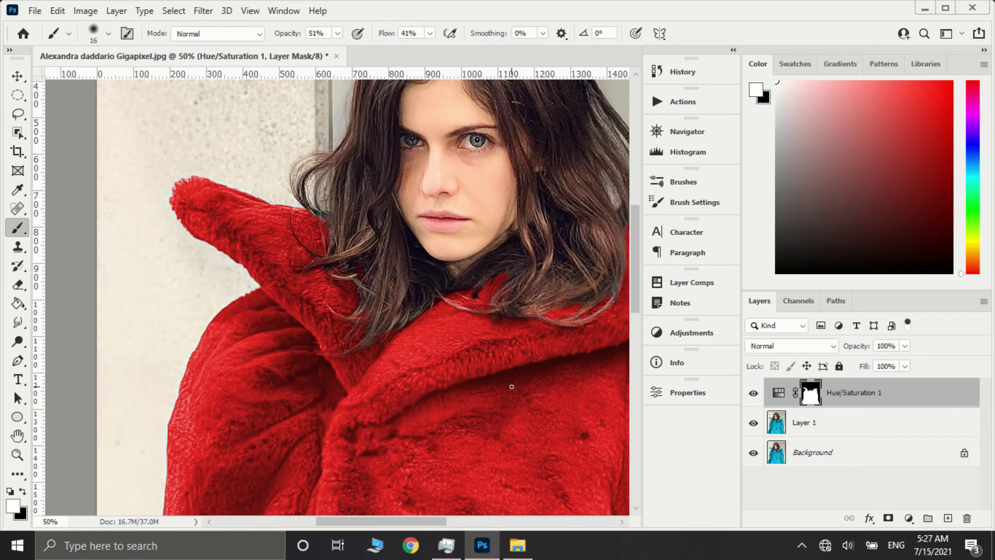
# Step: Paint out the cyan fringe on the right-side hair tips at 200%, then fit the photo on screen
pyautogui.hscroll(5, 454, 455)
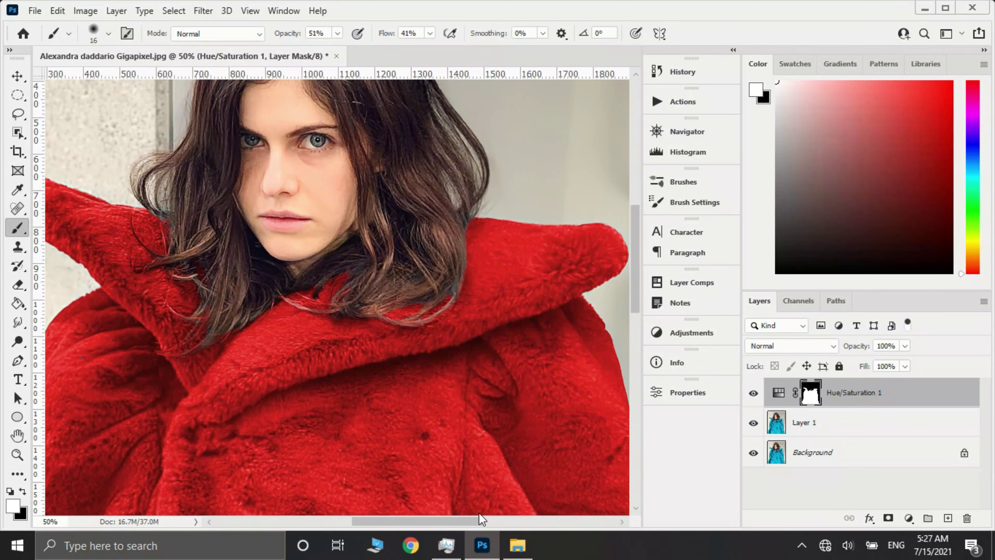
pyautogui.scroll(3, 458, 424)
pyautogui.scroll(-3, 459, 403)
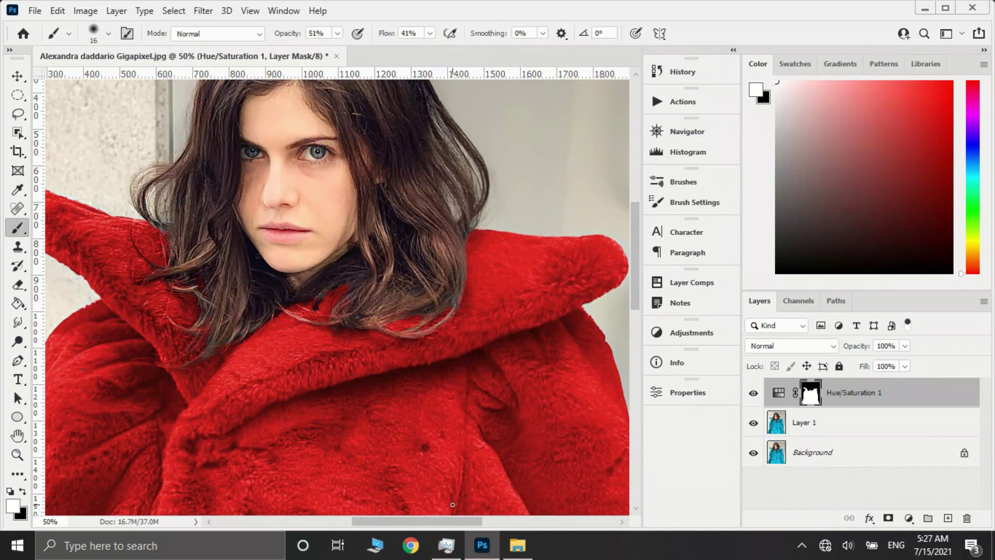
pyautogui.moveTo(446, 523); pyautogui.dragTo(463, 525)
pyautogui.hotkey('ctrl', '+')
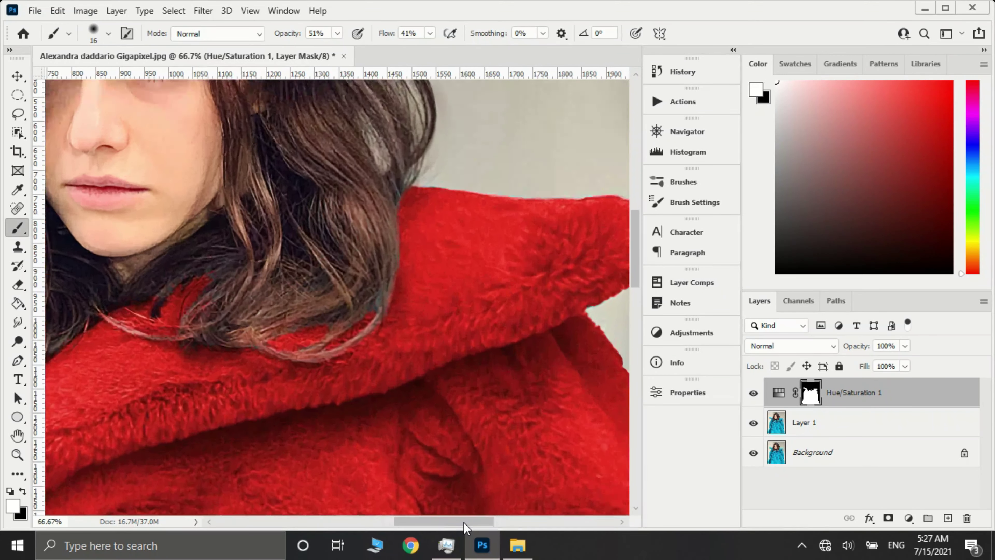
pyautogui.hotkey('ctrl', '+')
pyautogui.hotkey('ctrl', '+')
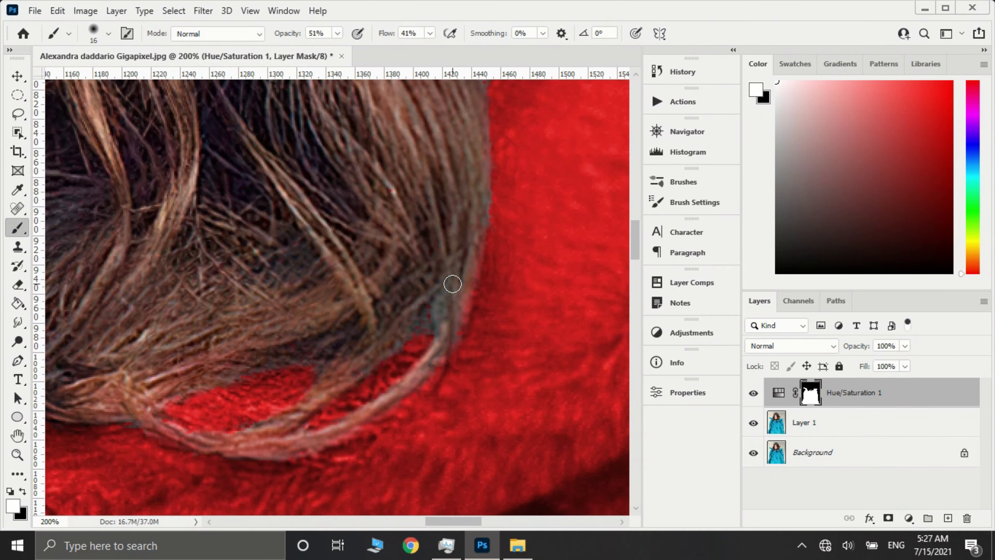
pyautogui.moveTo(451, 282); pyautogui.dragTo(421, 355)
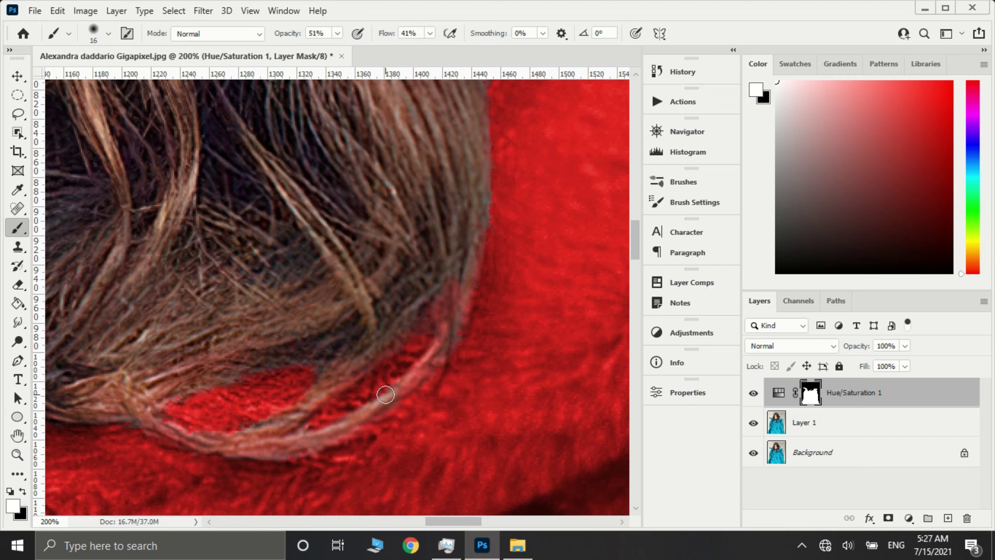
pyautogui.hotkey('ctrl', '0')
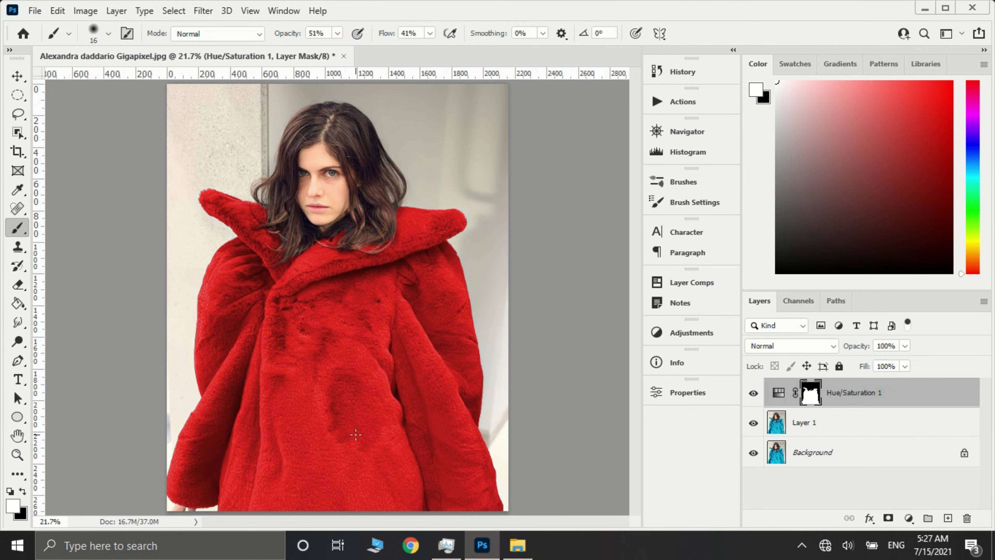
# Step: Open the Hue/Saturation settings and try golden-yellow and olive-gold tints on the coat
pyautogui.doubleClick(778, 393)
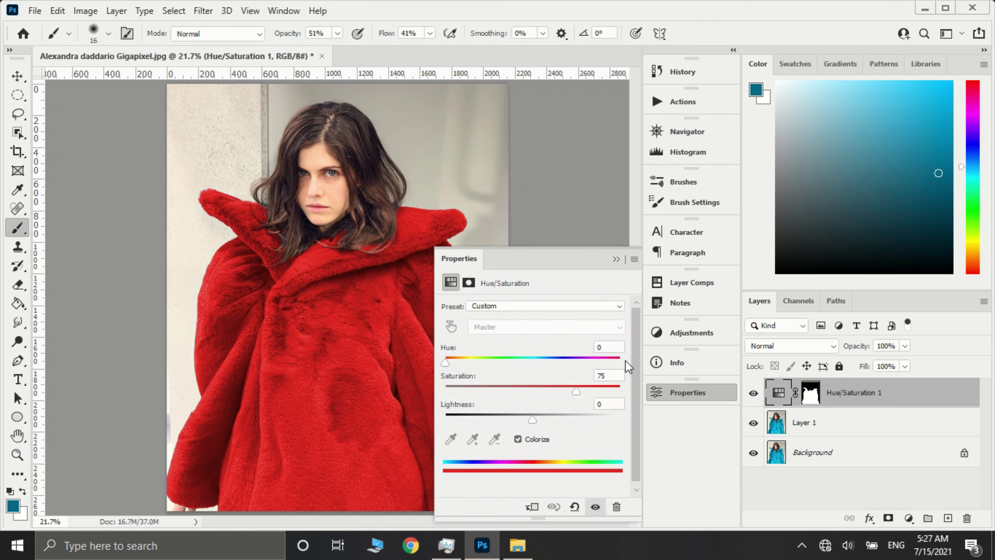
pyautogui.moveTo(586, 363); pyautogui.dragTo(446, 361)
pyautogui.moveTo(616, 387)
pyautogui.mouseDown()
pyautogui.moveTo(457, 391)
pyautogui.moveTo(526, 378)
pyautogui.moveTo(583, 383)
pyautogui.mouseUp()
pyautogui.moveTo(543, 422)
pyautogui.mouseDown()
pyautogui.moveTo(577, 415)
pyautogui.moveTo(502, 412)
pyautogui.moveTo(543, 411)
pyautogui.mouseUp()
pyautogui.moveTo(454, 360); pyautogui.dragTo(468, 362)
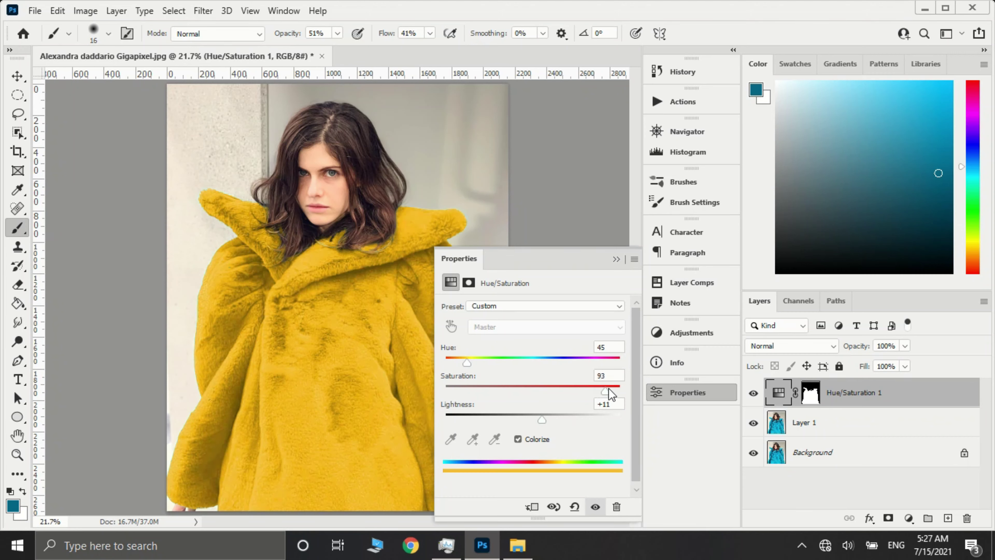
pyautogui.moveTo(606, 386)
pyautogui.mouseDown()
pyautogui.moveTo(469, 386)
pyautogui.moveTo(568, 378)
pyautogui.moveTo(534, 426)
pyautogui.mouseUp()
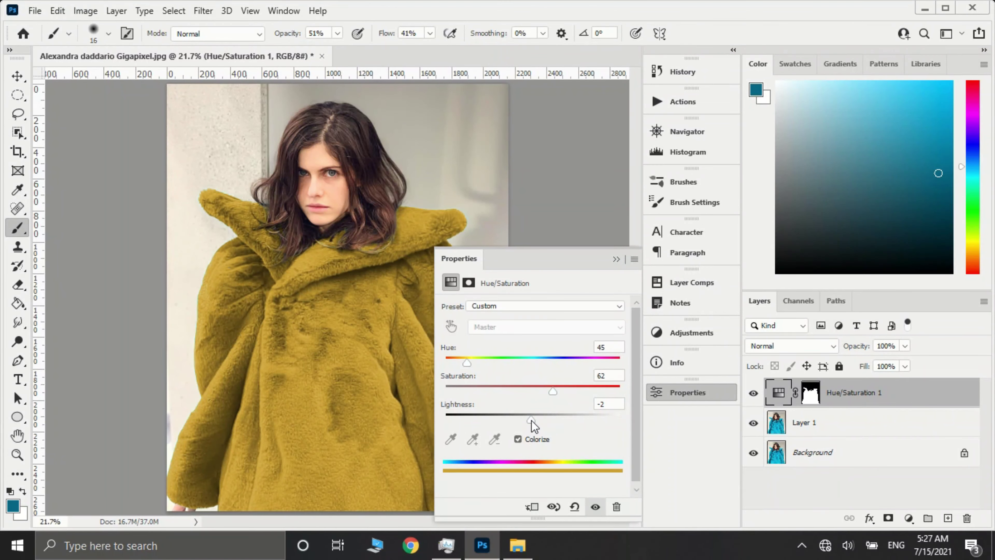
# Step: Try green and teal hues on the coat, adjusting saturation and lightness
pyautogui.click(484, 357)
pyautogui.moveTo(553, 391)
pyautogui.mouseDown()
pyautogui.moveTo(537, 393)
pyautogui.moveTo(552, 392)
pyautogui.moveTo(529, 420)
pyautogui.mouseUp()
pyautogui.click(504, 359)
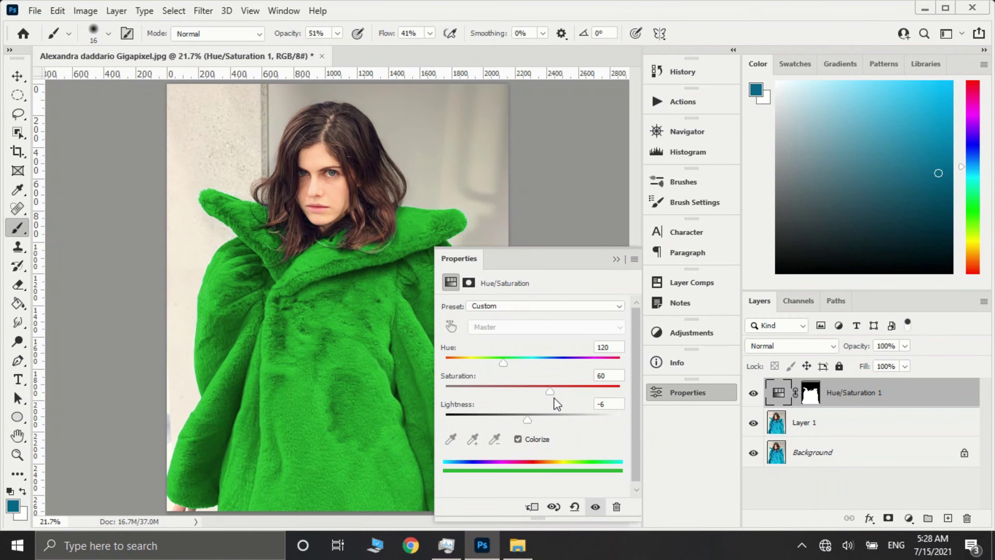
pyautogui.moveTo(576, 388); pyautogui.dragTo(570, 387)
pyautogui.moveTo(528, 420); pyautogui.dragTo(532, 418)
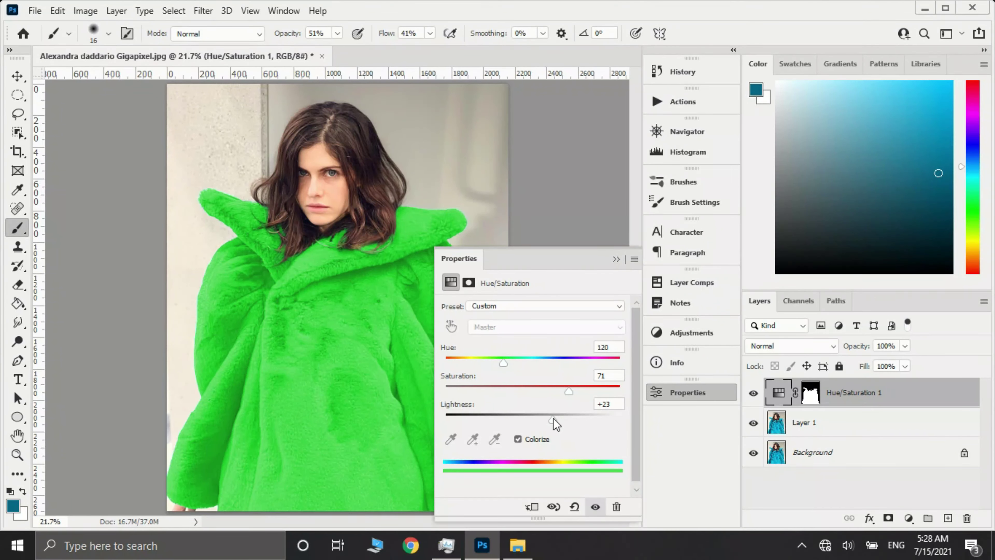
pyautogui.click(525, 358)
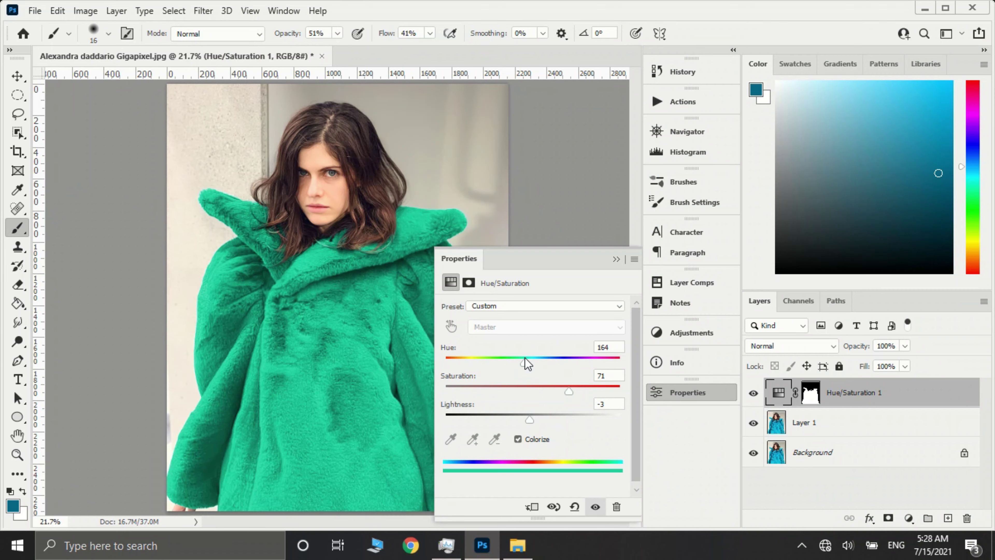
pyautogui.moveTo(610, 385); pyautogui.dragTo(590, 385)
pyautogui.moveTo(544, 417); pyautogui.dragTo(535, 419)
# Step: Try blue and purple hues on the coat with stronger saturation
pyautogui.moveTo(531, 360); pyautogui.dragTo(544, 360)
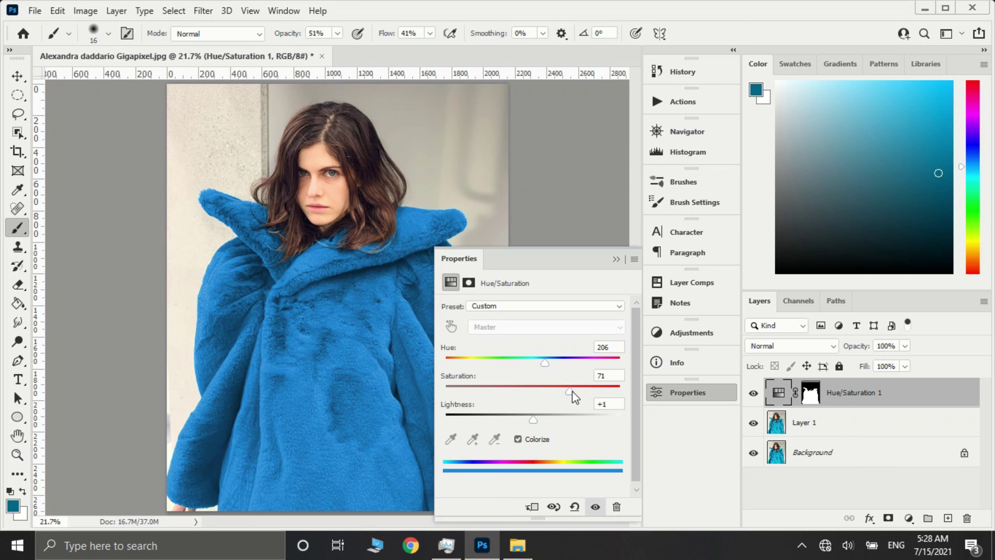
pyautogui.moveTo(531, 382); pyautogui.dragTo(560, 383)
pyautogui.moveTo(535, 417); pyautogui.dragTo(536, 418)
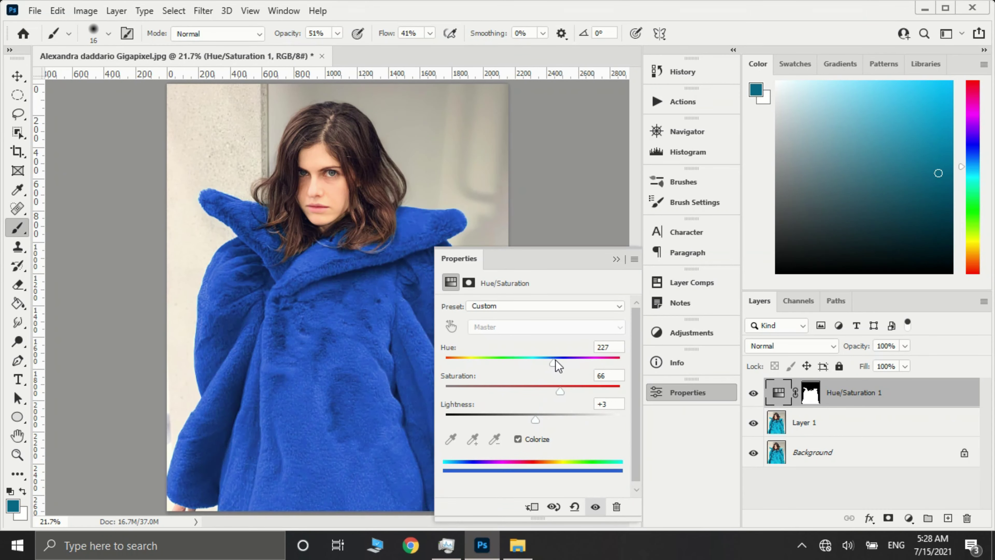
pyautogui.moveTo(545, 361)
pyautogui.mouseDown()
pyautogui.moveTo(560, 358)
pyautogui.moveTo(501, 391)
pyautogui.moveTo(535, 403)
pyautogui.moveTo(544, 421)
pyautogui.mouseUp()
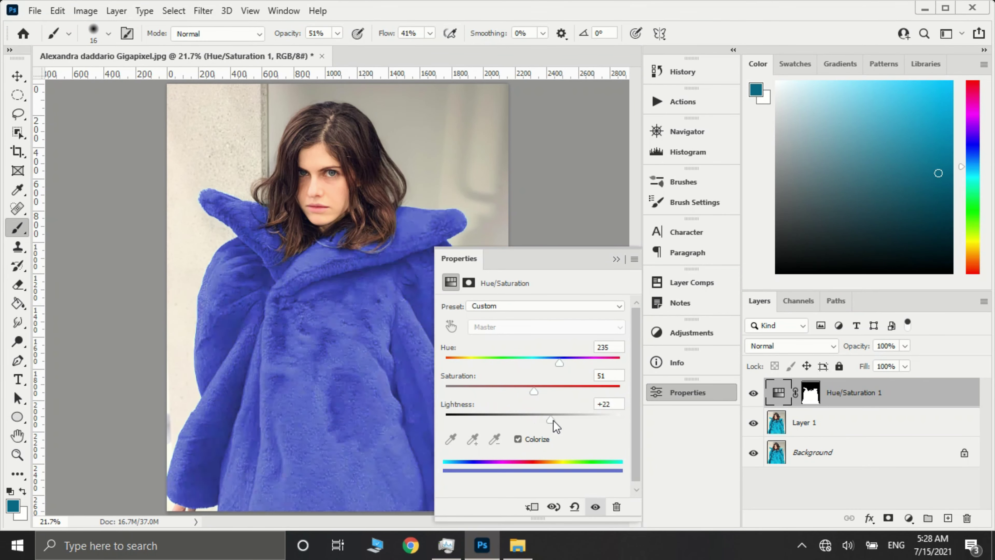
pyautogui.moveTo(561, 367); pyautogui.dragTo(584, 366)
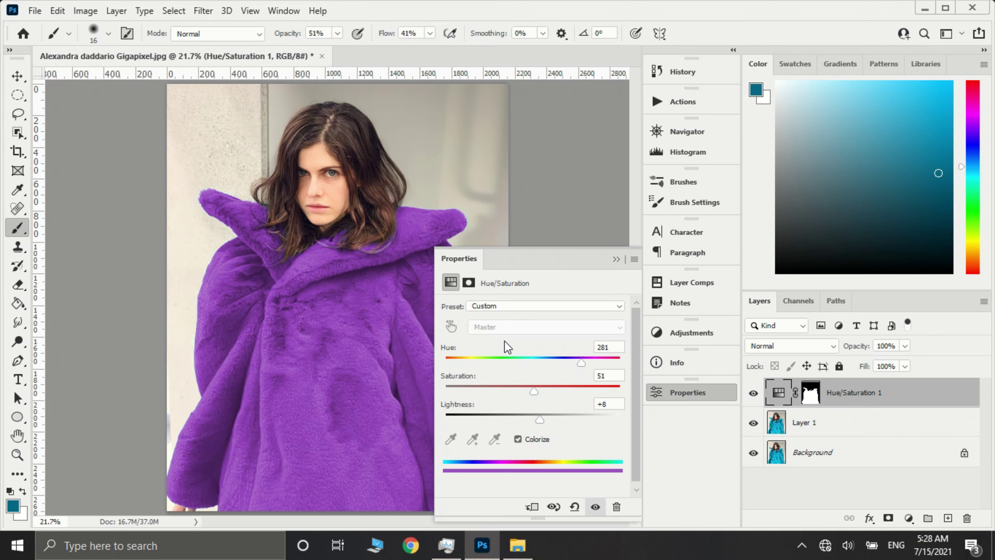
pyautogui.moveTo(535, 392)
pyautogui.mouseDown()
pyautogui.moveTo(572, 391)
pyautogui.moveTo(551, 387)
pyautogui.moveTo(530, 417)
pyautogui.mouseUp()
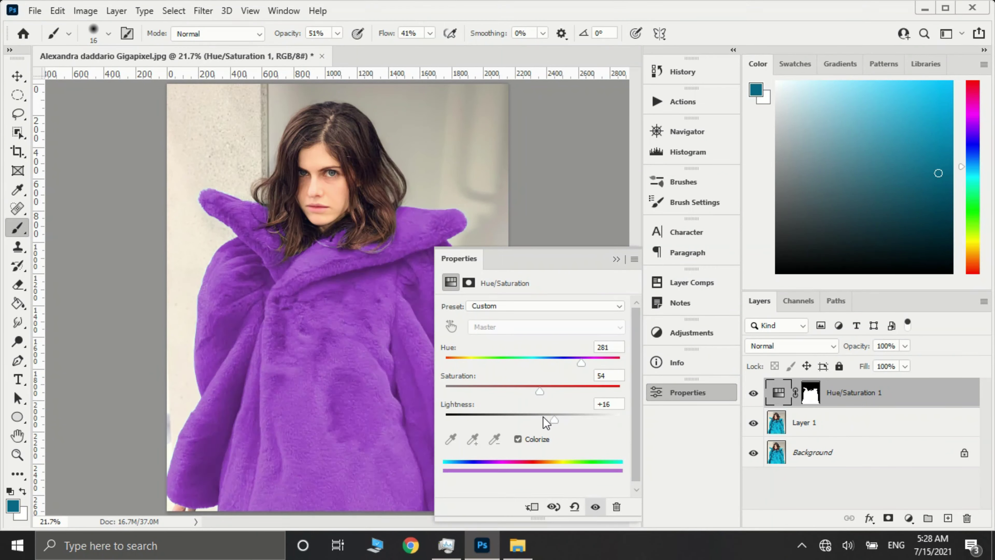
# Step: Settle on Hue 360, Saturation 73 and Lightness -5 for a bright red coat
pyautogui.moveTo(585, 365); pyautogui.dragTo(599, 360)
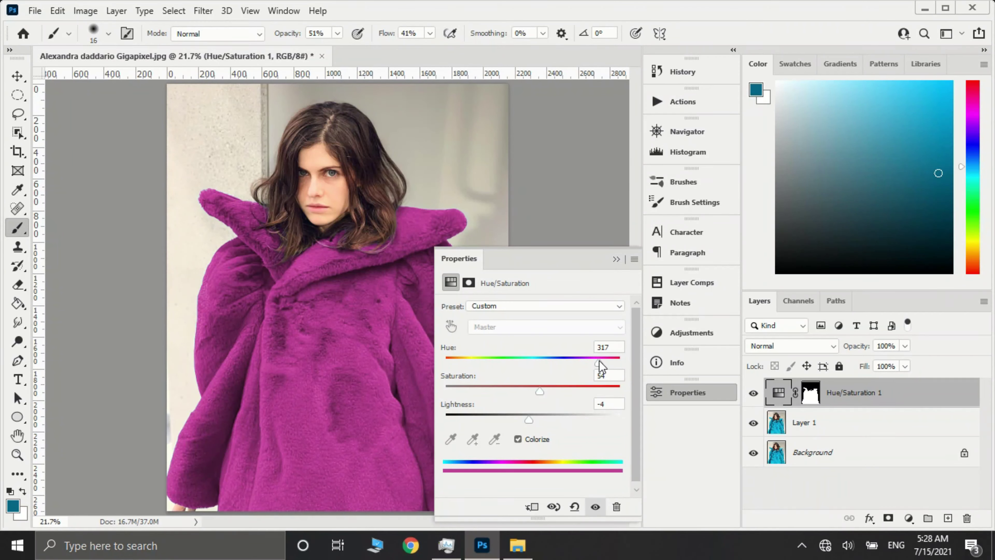
pyautogui.moveTo(548, 392)
pyautogui.mouseDown()
pyautogui.moveTo(525, 391)
pyautogui.moveTo(558, 421)
pyautogui.moveTo(518, 421)
pyautogui.mouseUp()
pyautogui.moveTo(600, 365); pyautogui.dragTo(629, 362)
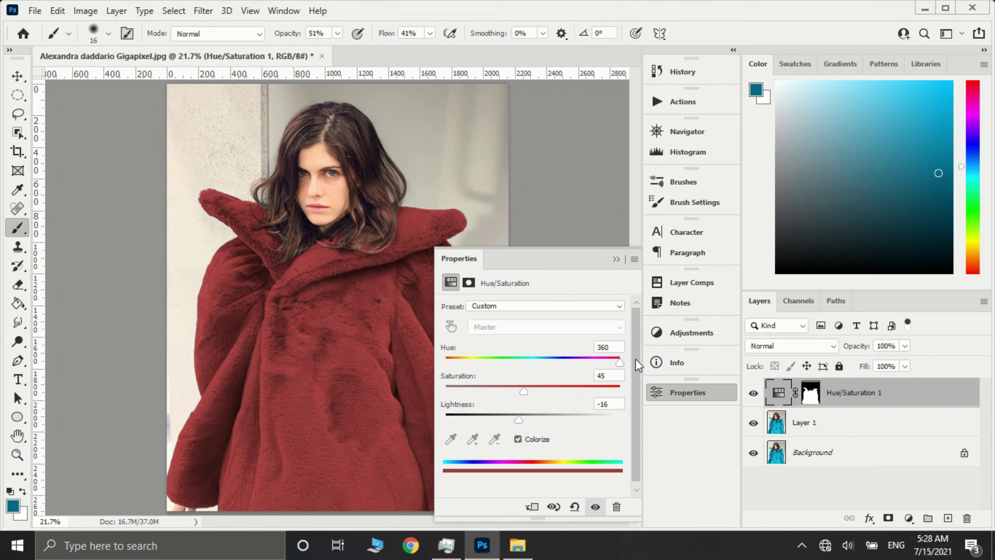
pyautogui.moveTo(524, 392)
pyautogui.mouseDown()
pyautogui.moveTo(606, 390)
pyautogui.moveTo(564, 390)
pyautogui.moveTo(580, 392)
pyautogui.mouseUp()
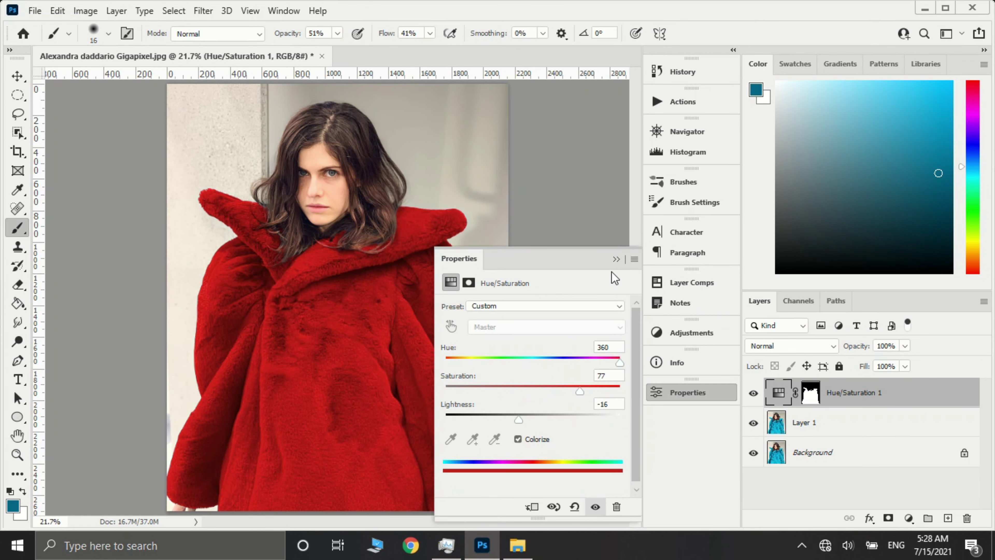
pyautogui.moveTo(574, 389); pyautogui.dragTo(564, 391)
pyautogui.click(611, 405)
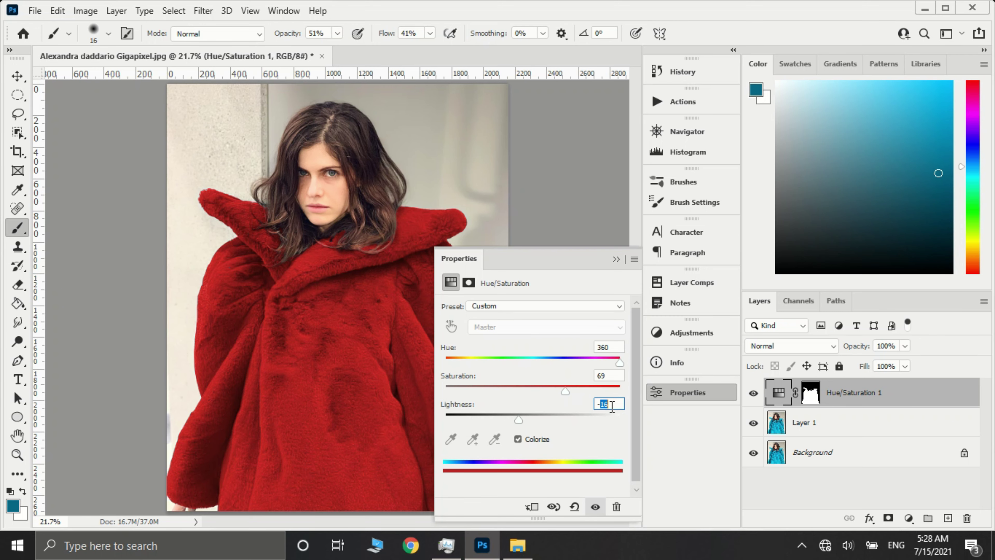
pyautogui.write('-5')
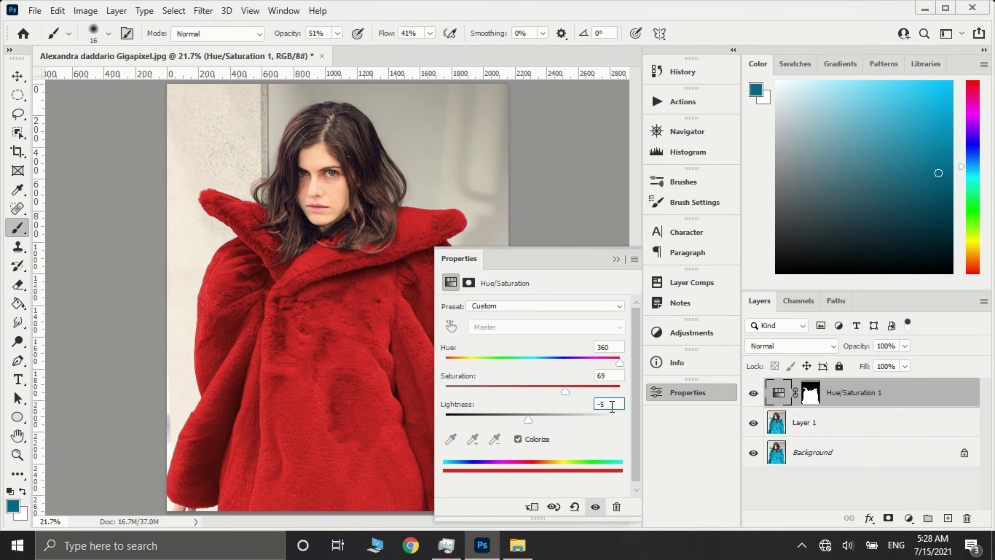
pyautogui.moveTo(565, 390); pyautogui.dragTo(578, 391)
# Step: Close the adjustment settings and toggle the recolor layers to compare against the original cyan coat
pyautogui.click(616, 259)
pyautogui.click(807, 453)
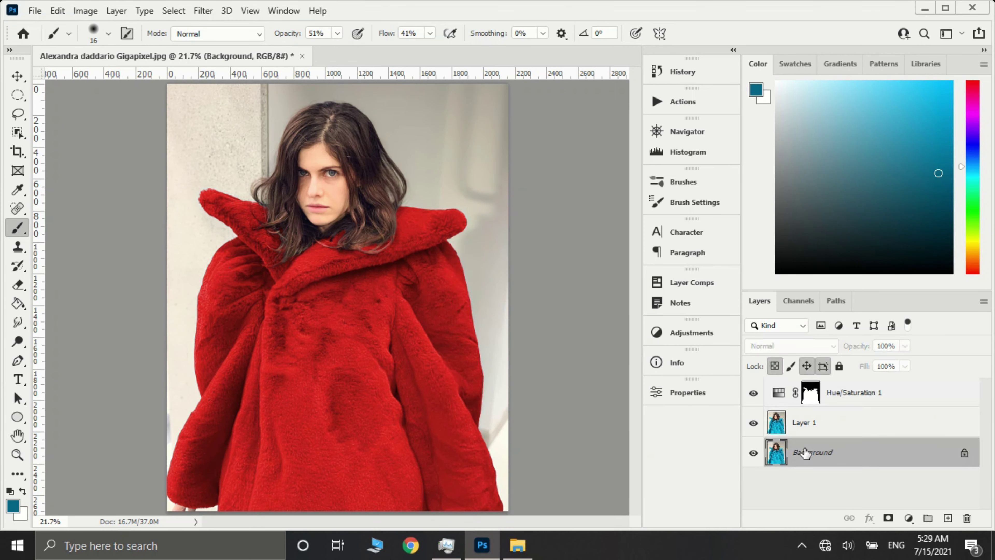
pyautogui.click(753, 393)
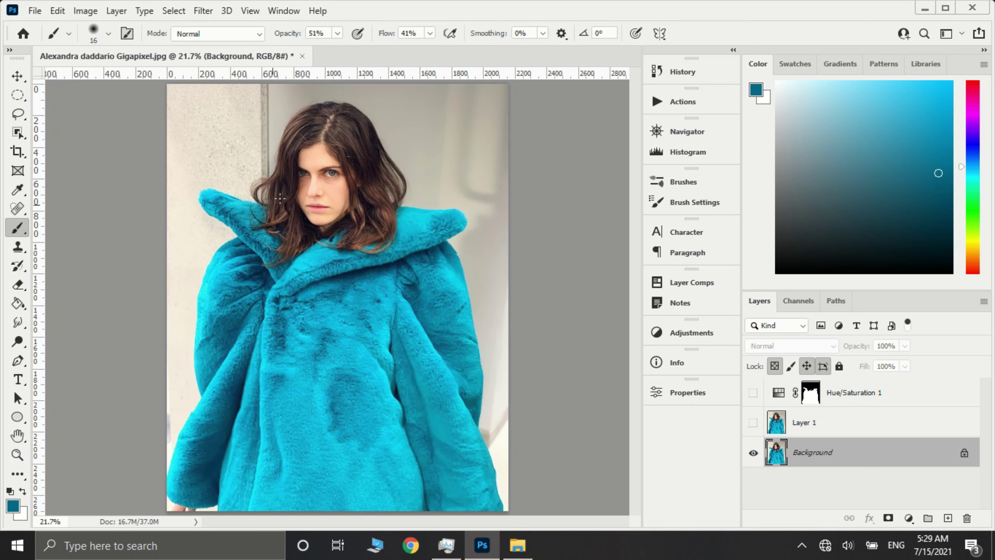
pyautogui.click(753, 422)
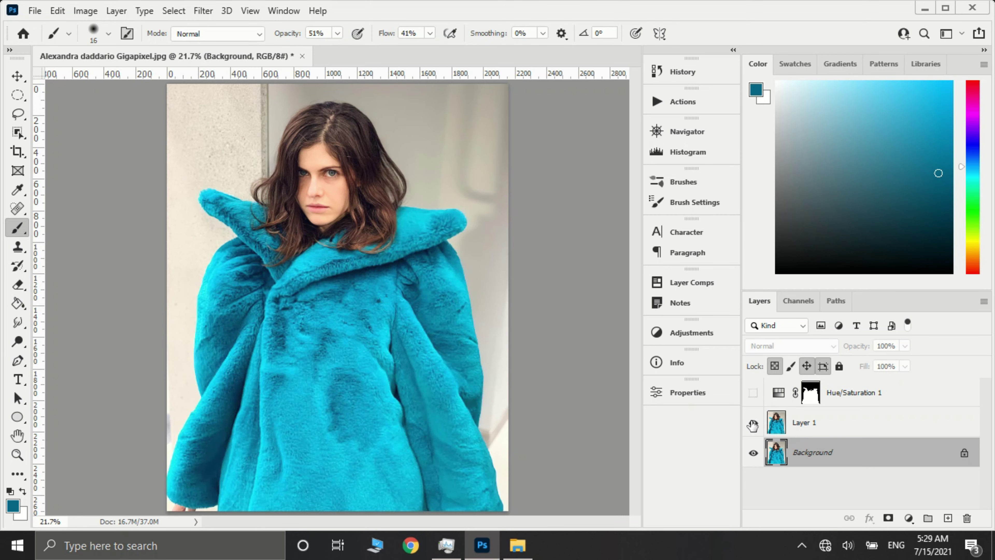
pyautogui.click(753, 392)
# Step: Zoom in closer on the coat
pyautogui.hotkey('ctrl', '+')
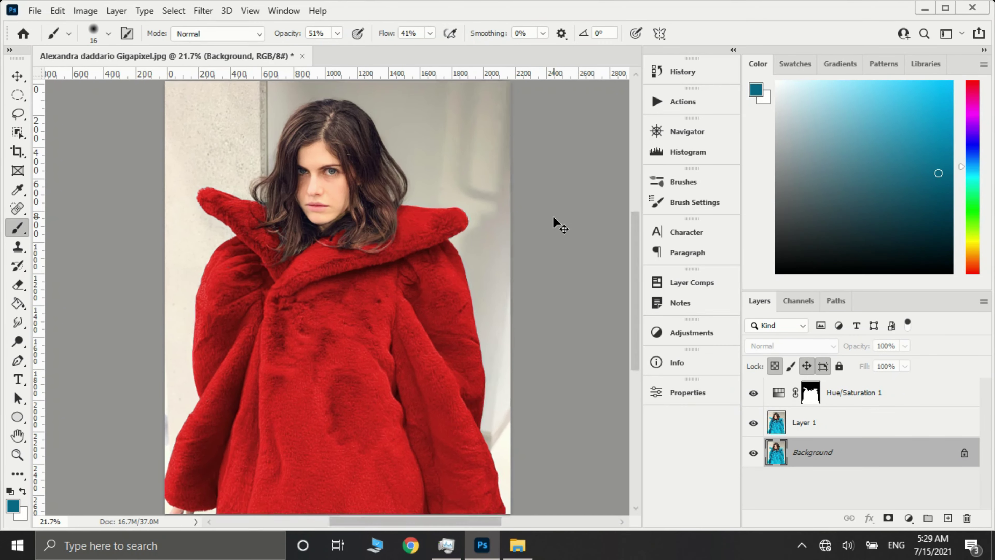
pyautogui.hotkey('ctrl', '+')
pyautogui.hotkey('ctrl', '+')
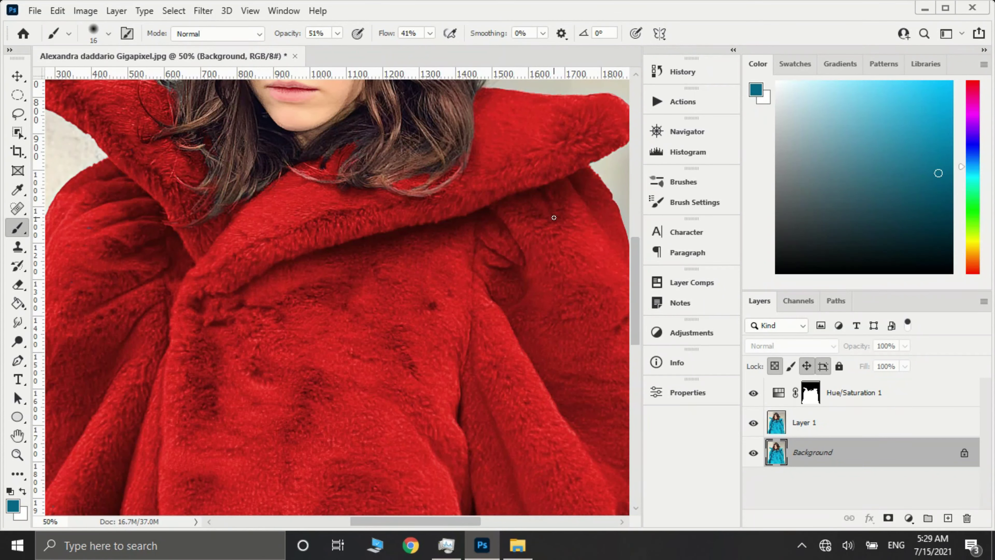
pyautogui.scroll(3, 553, 217)
pyautogui.scroll(3, 554, 217)
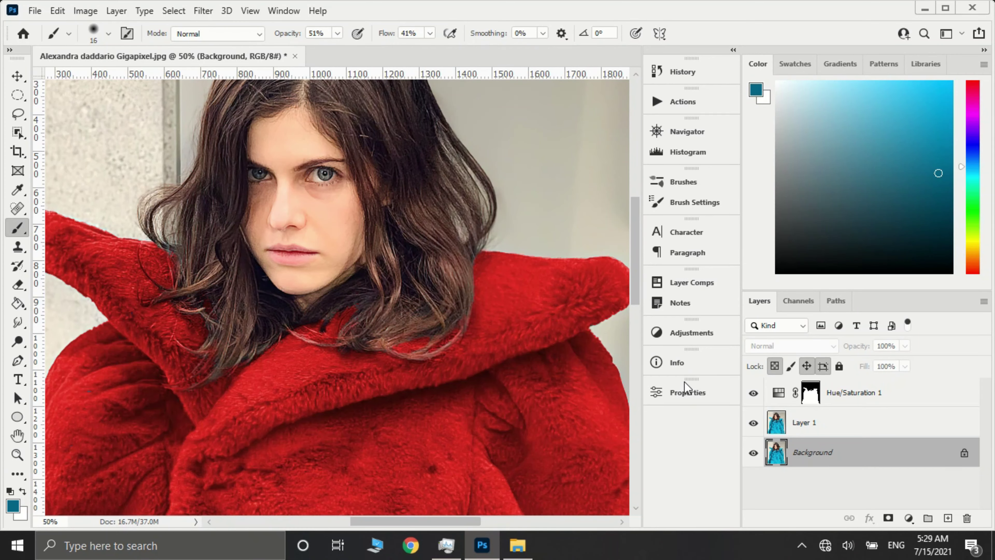
# Step: Shift the Hue/Saturation hue to about 311–317 so the coat turns magenta
pyautogui.click(778, 397)
pyautogui.click(683, 392)
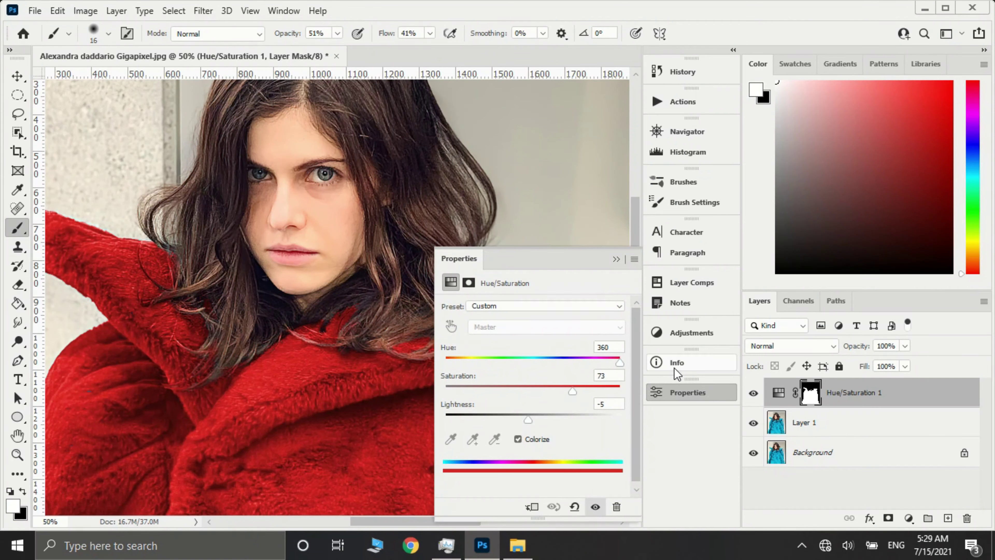
pyautogui.moveTo(582, 362)
pyautogui.mouseDown()
pyautogui.moveTo(602, 362)
pyautogui.moveTo(535, 363)
pyautogui.moveTo(601, 363)
pyautogui.mouseUp()
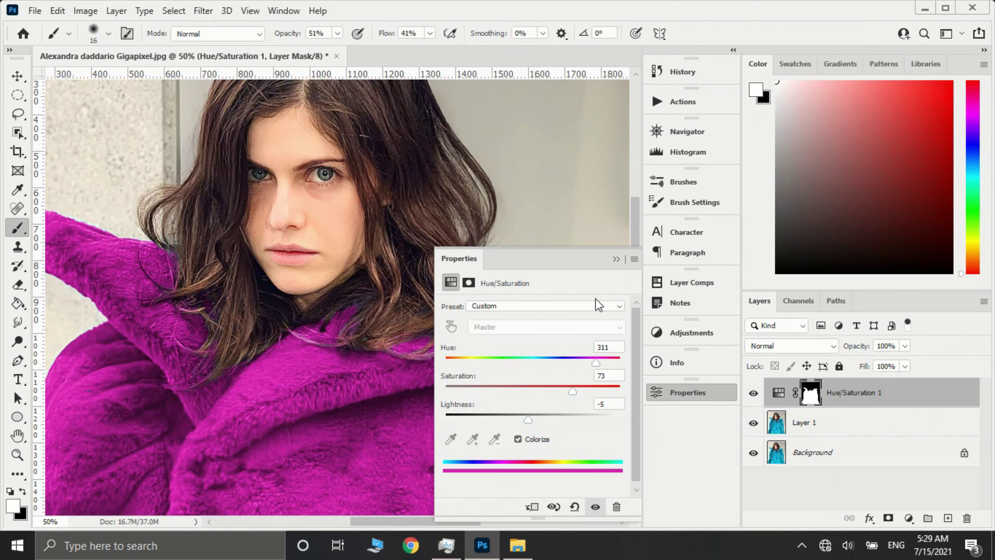
pyautogui.click(616, 258)
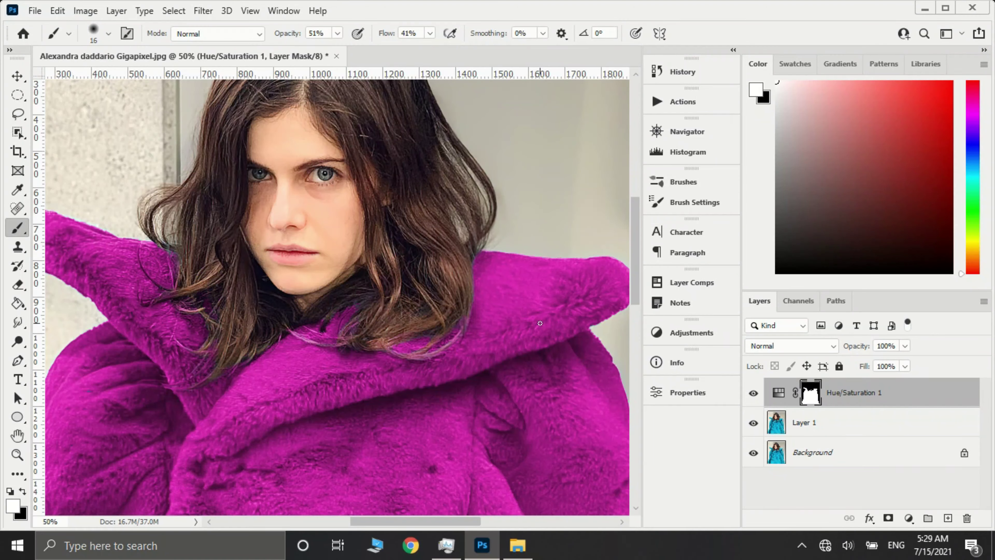
# Step: Fit the image, then zoom into the top-left wall
pyautogui.hotkey('ctrl', '0')
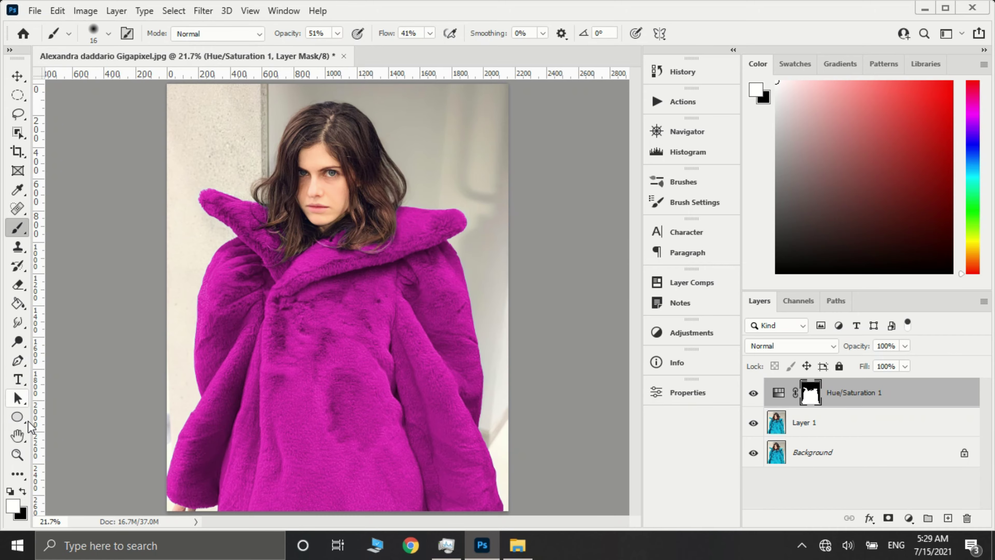
pyautogui.click(23, 453)
pyautogui.moveTo(182, 129)
pyautogui.mouseDown()
pyautogui.moveTo(285, 119)
pyautogui.moveTo(278, 116)
pyautogui.mouseUp()
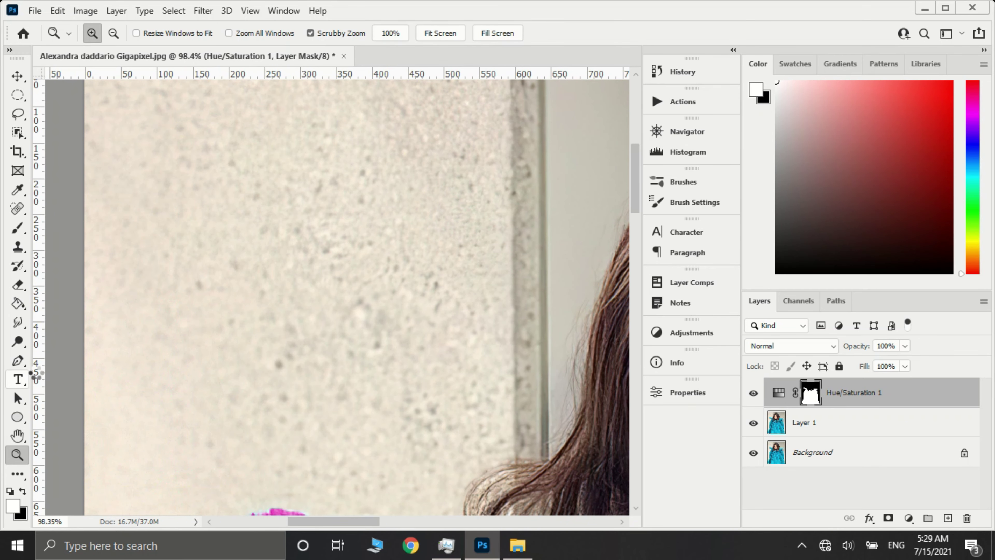
# Step: Create a text box on the top-left wall and type the creator's social-media handle
pyautogui.click(18, 379)
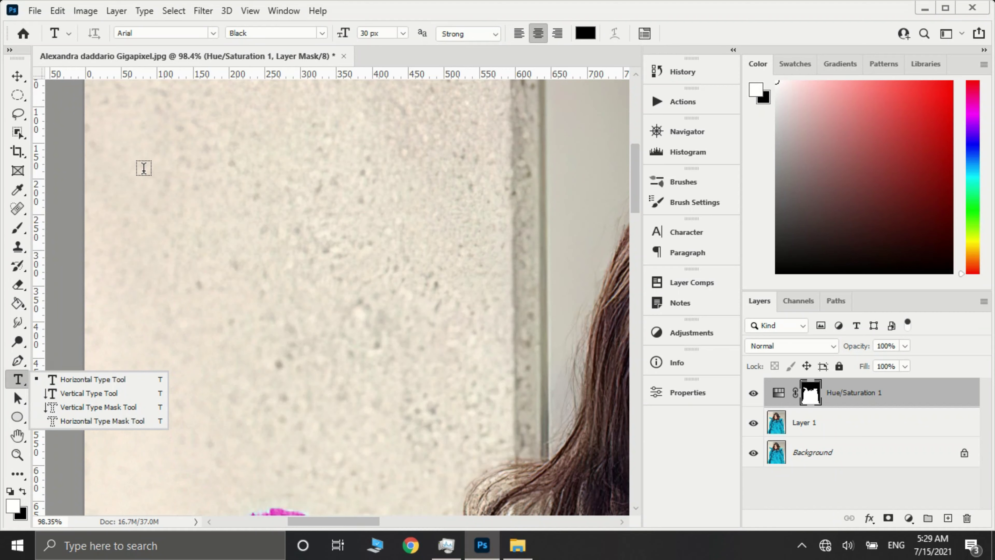
pyautogui.moveTo(139, 130); pyautogui.dragTo(488, 210)
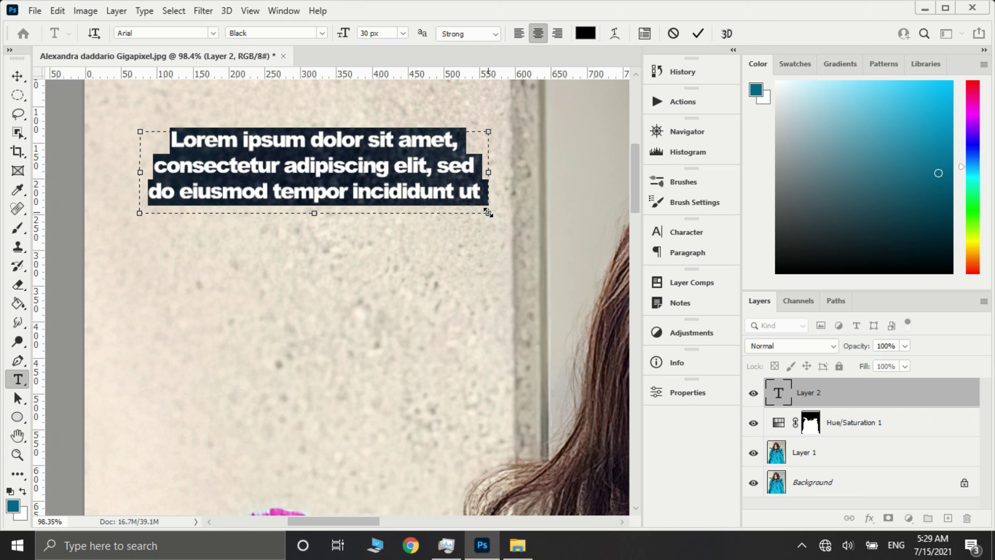
pyautogui.write('@')
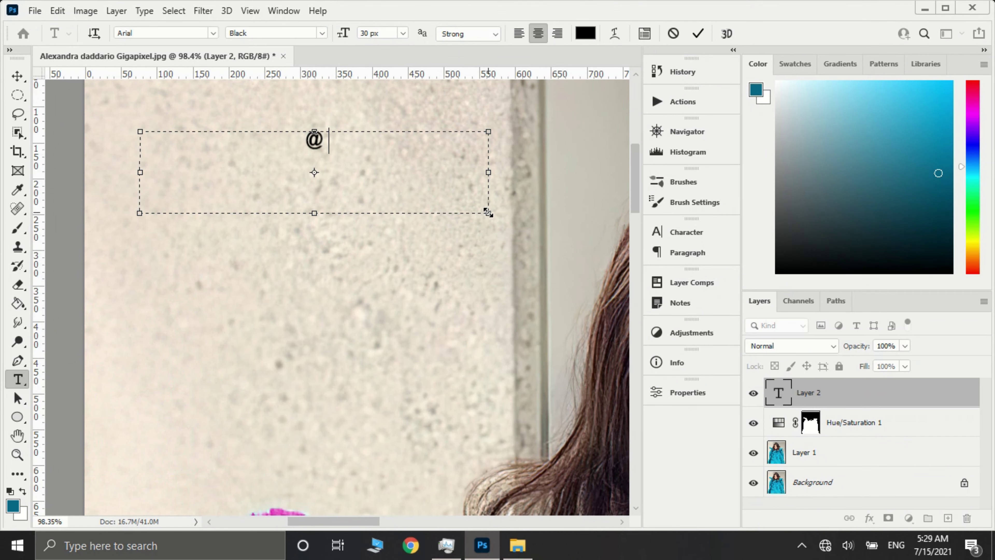
pyautogui.write('Parha')
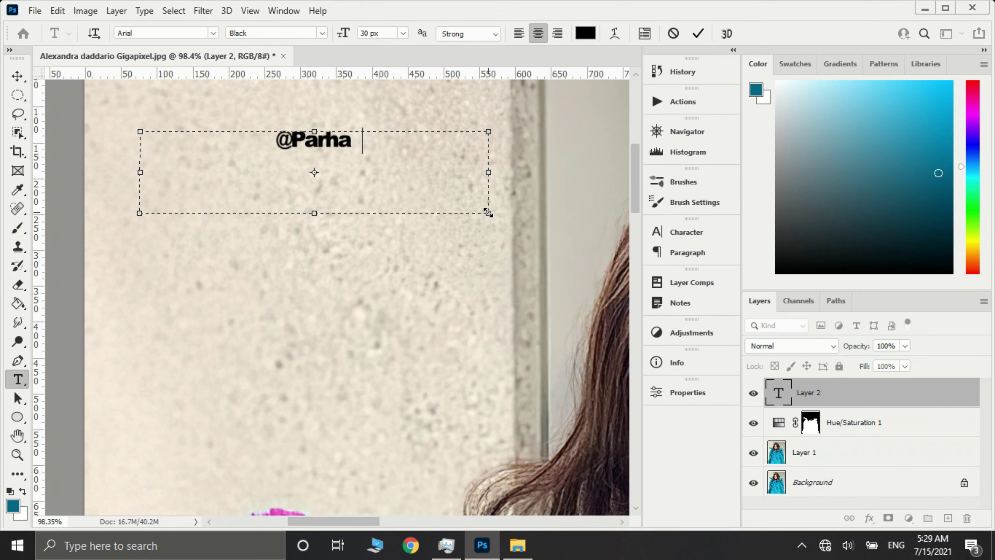
pyautogui.write('mVaj')
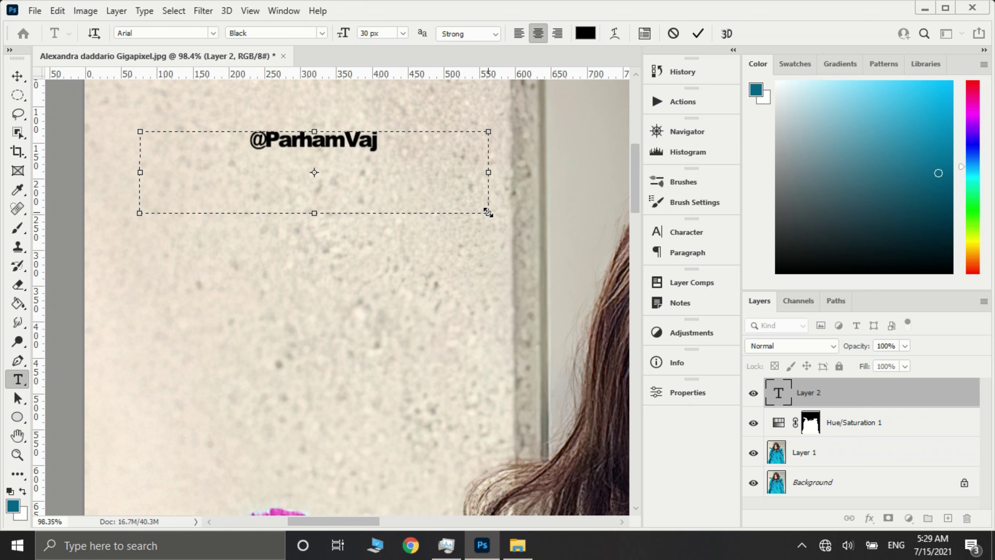
pyautogui.press('BackSpace')
pyautogui.write('khshou')
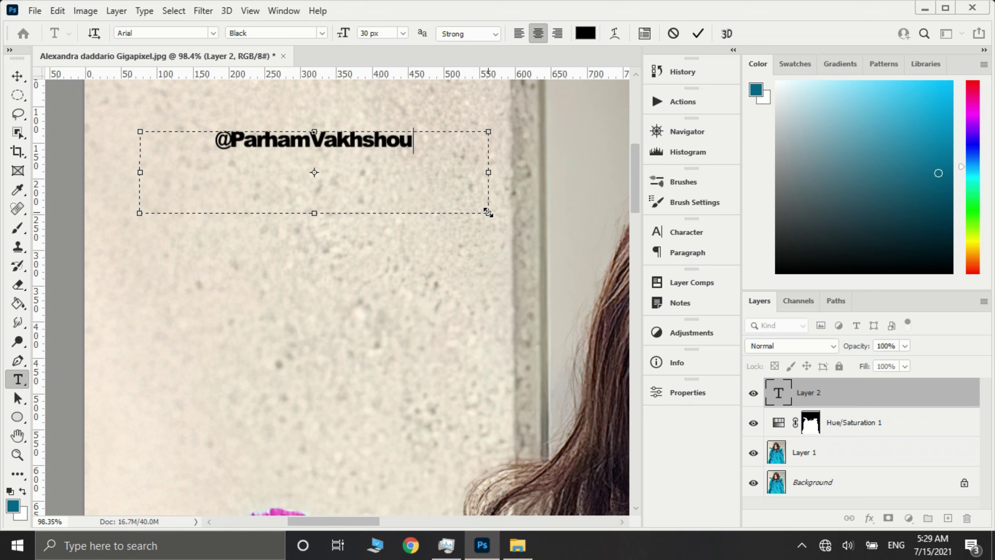
pyautogui.write('r')
# Step: Set the handle text to 36 px, commit it, and fit the image in view
pyautogui.hotkey('ctrl', 'a')
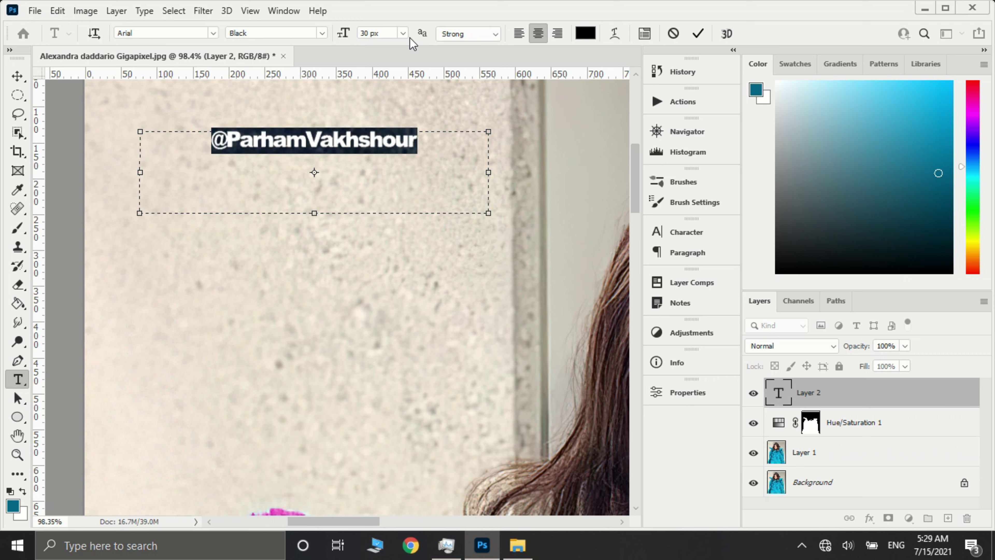
pyautogui.click(403, 33)
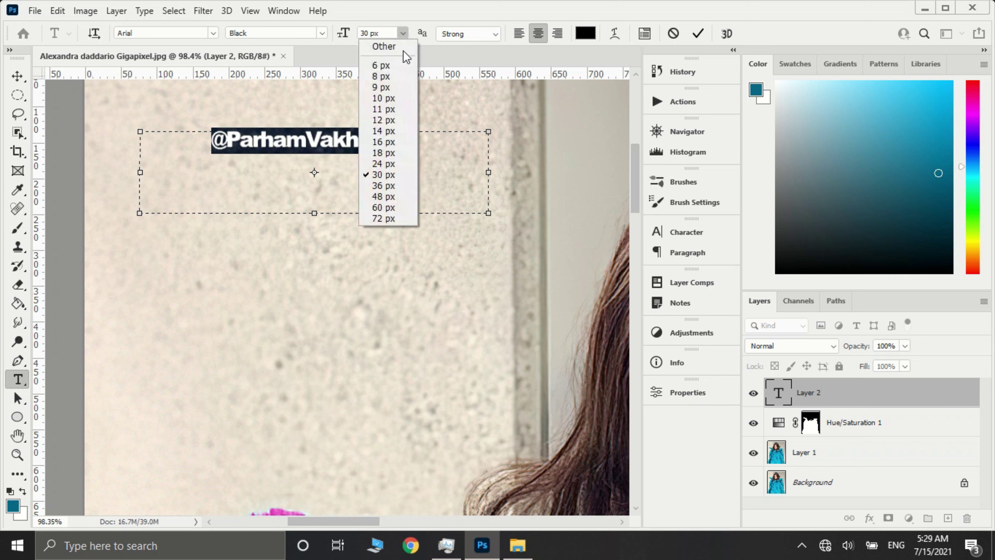
pyautogui.click(393, 186)
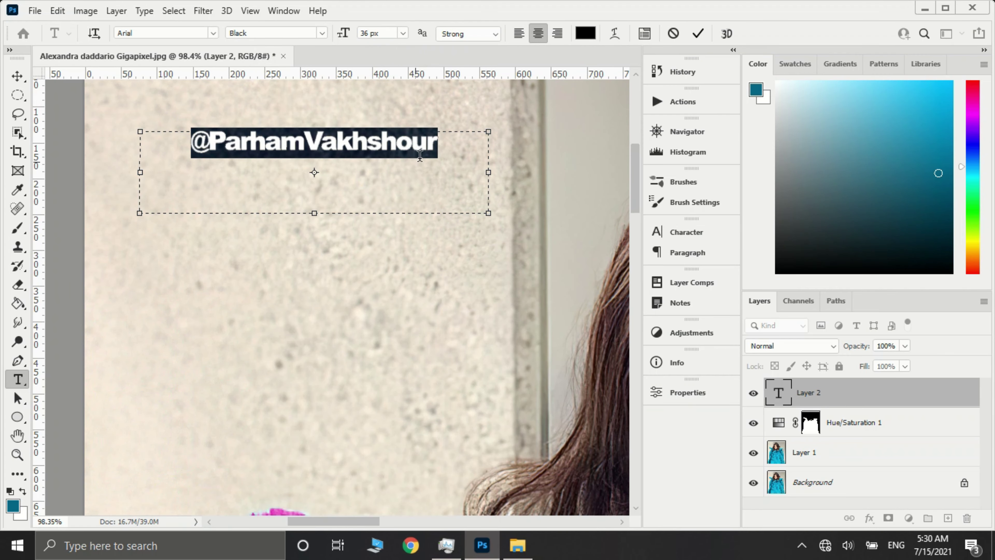
pyautogui.click(698, 33)
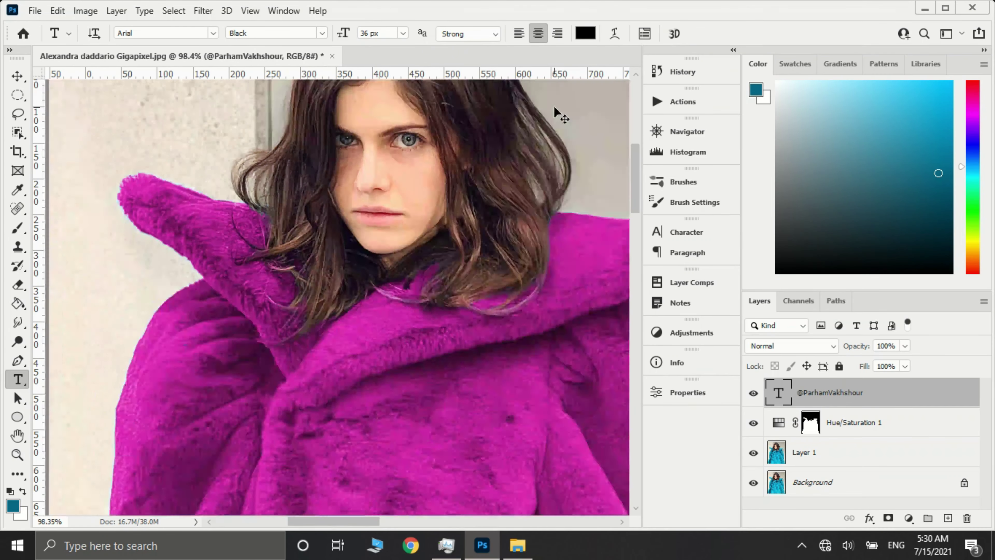
pyautogui.hotkey('ctrl', '0')
# Step: Nudge the watermark slightly down-left, hide its layer, and toggle the coat recolor to compare
pyautogui.click(17, 76)
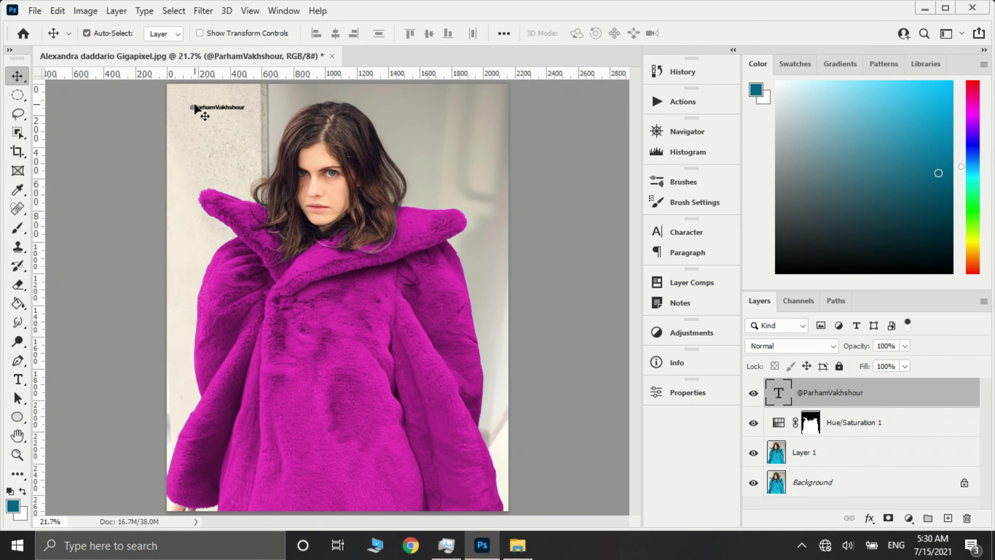
pyautogui.moveTo(232, 110); pyautogui.dragTo(225, 118)
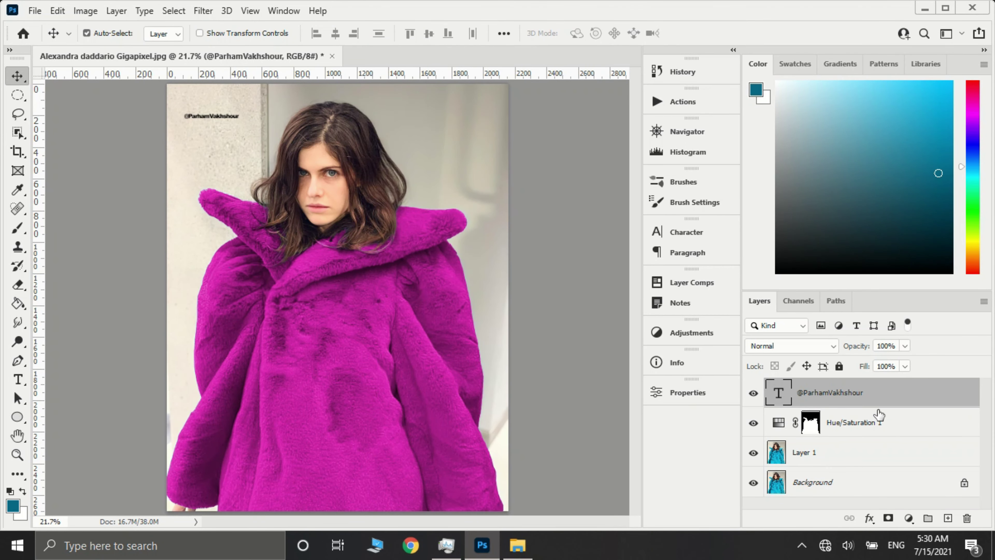
pyautogui.click(753, 393)
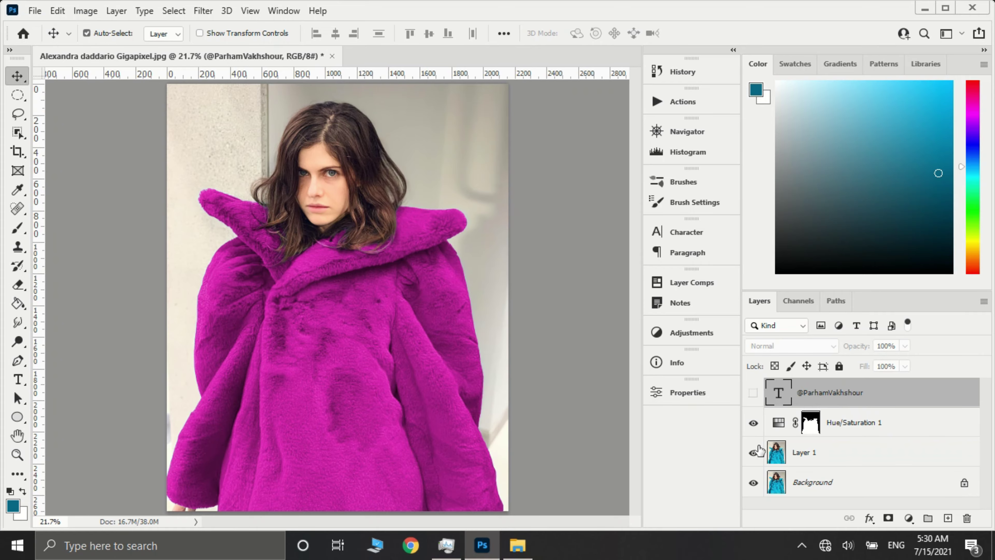
pyautogui.click(753, 422)
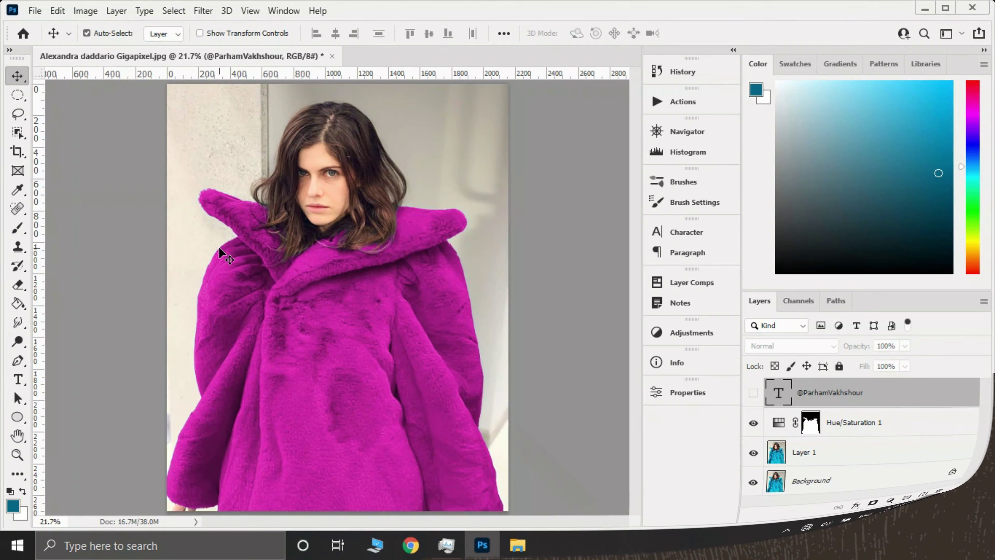